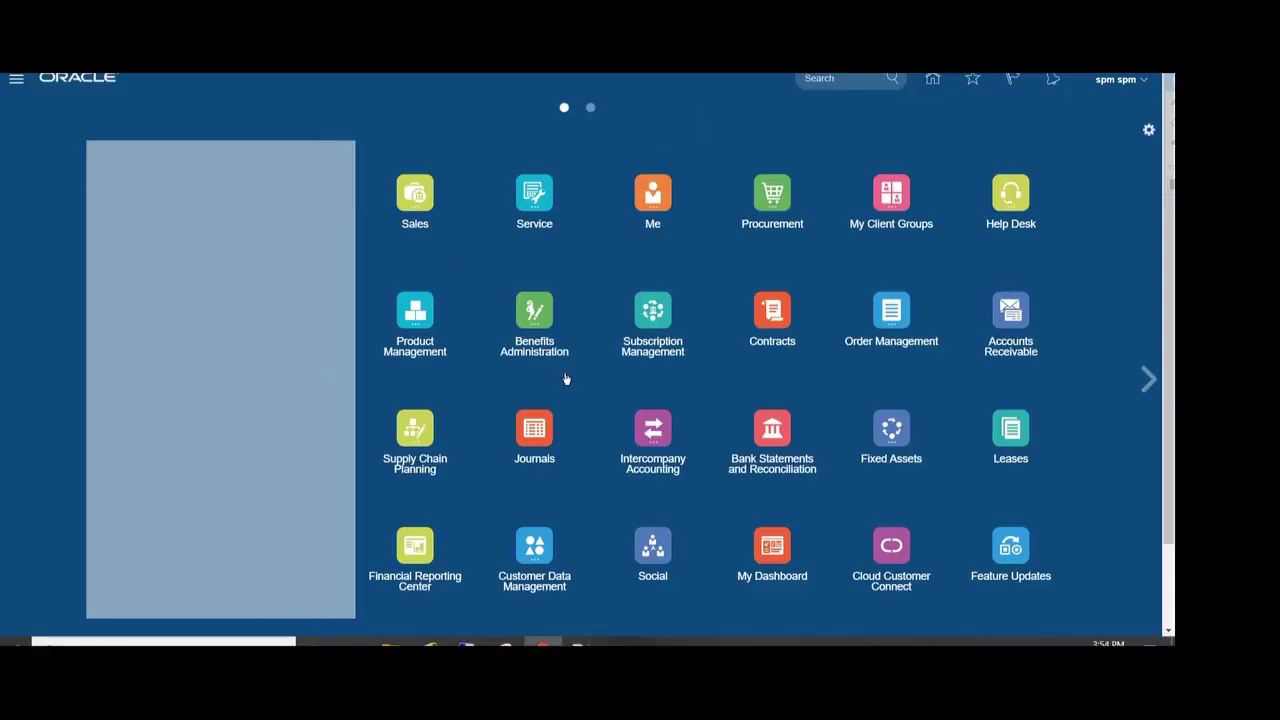
# - Switch to the Notepad++ data file and start a MERGE record on the line below the ExternalBankAccount metadata
pyautogui.click(578, 642)
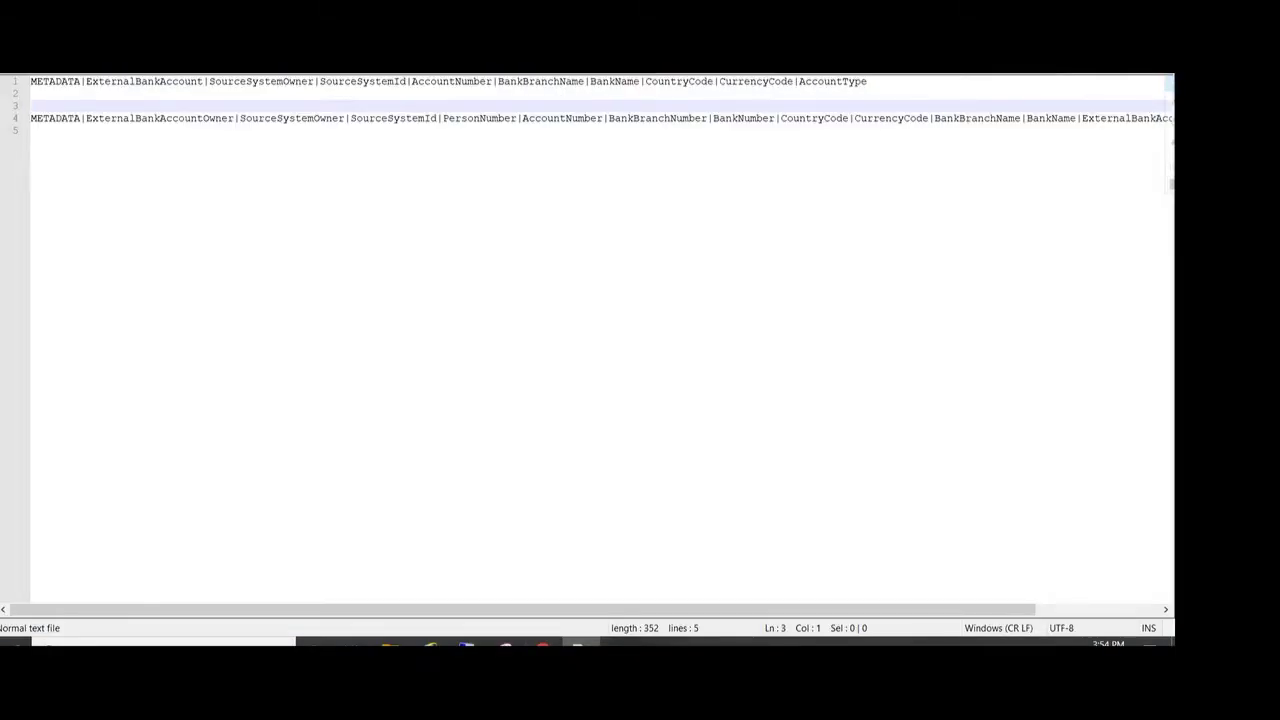
pyautogui.doubleClick(131, 82)
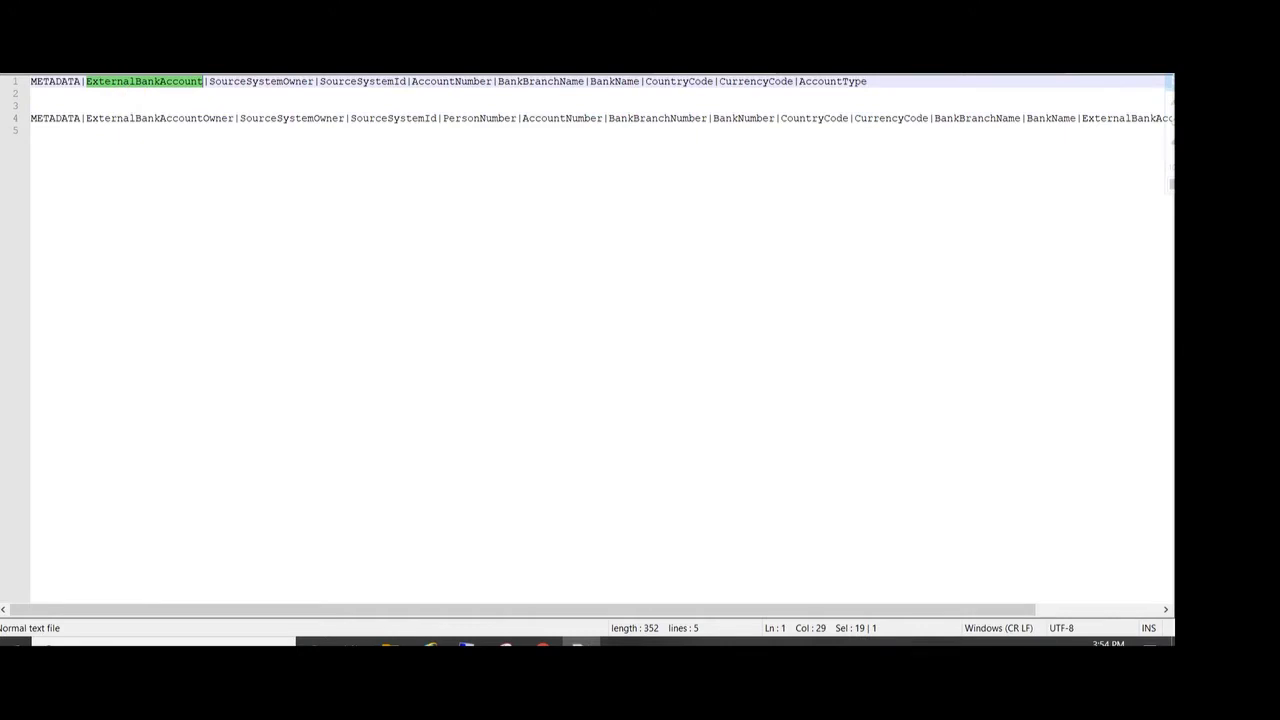
pyautogui.click(31, 93)
pyautogui.doubleClick(117, 119)
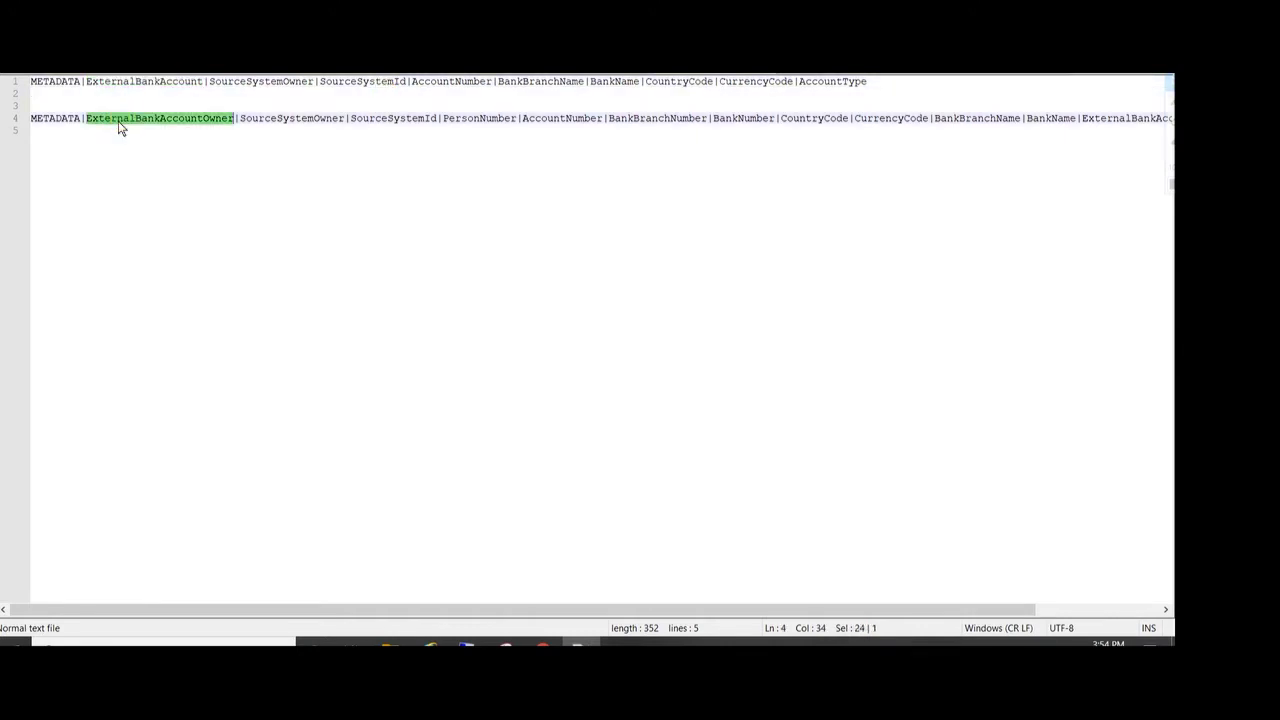
pyautogui.click(80, 92)
pyautogui.write('ME')
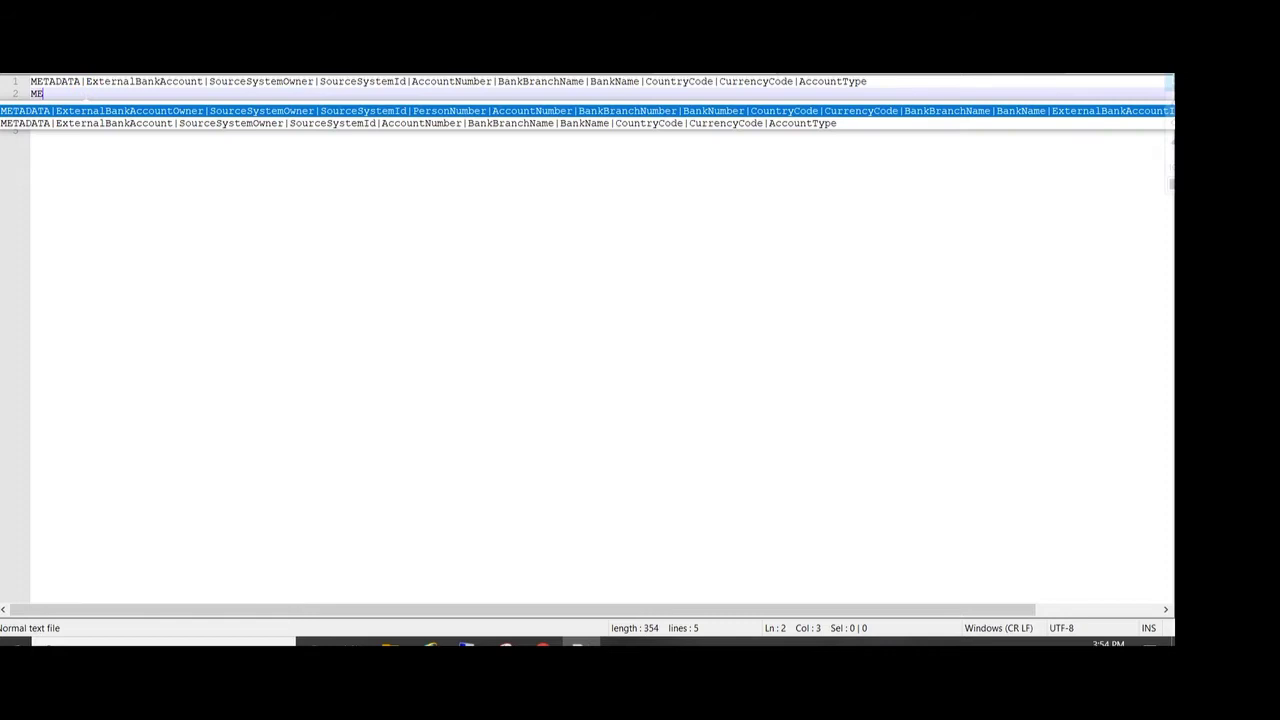
pyautogui.write('RGE|')
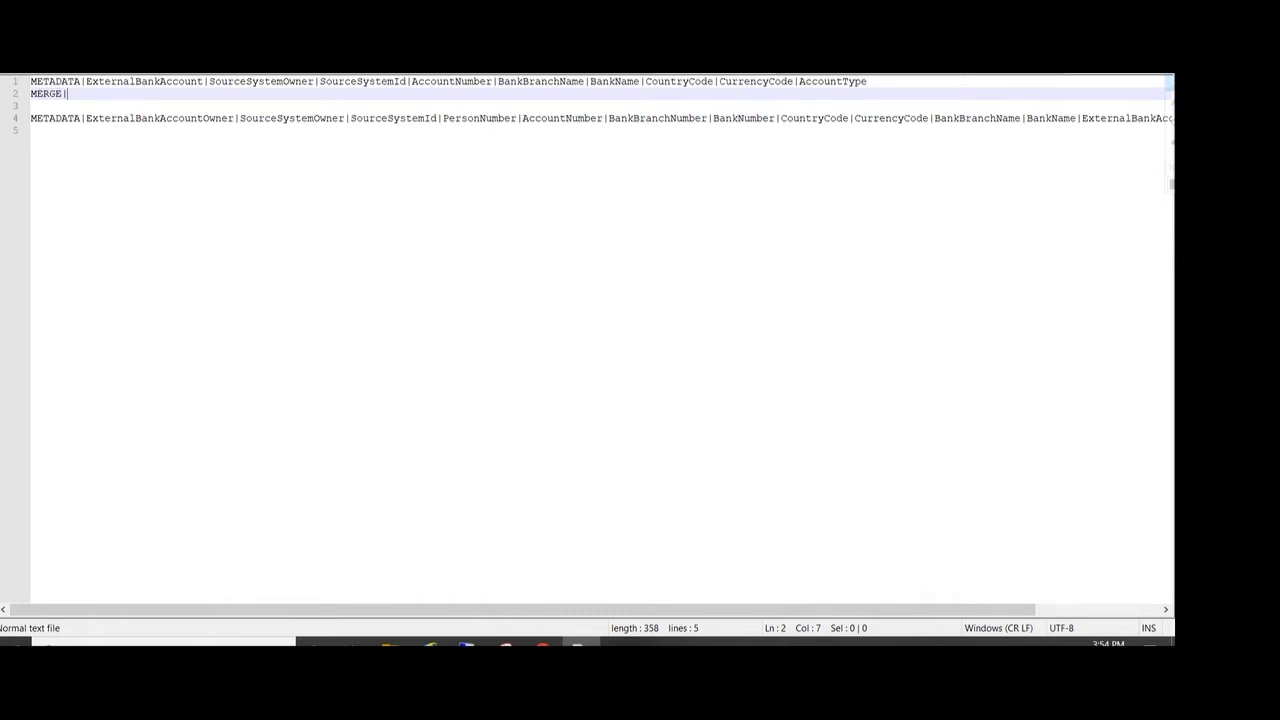
# - Add the object name ExternalBankAccount, copied from the metadata line, to the first MERGE record
pyautogui.doubleClick(123, 81)
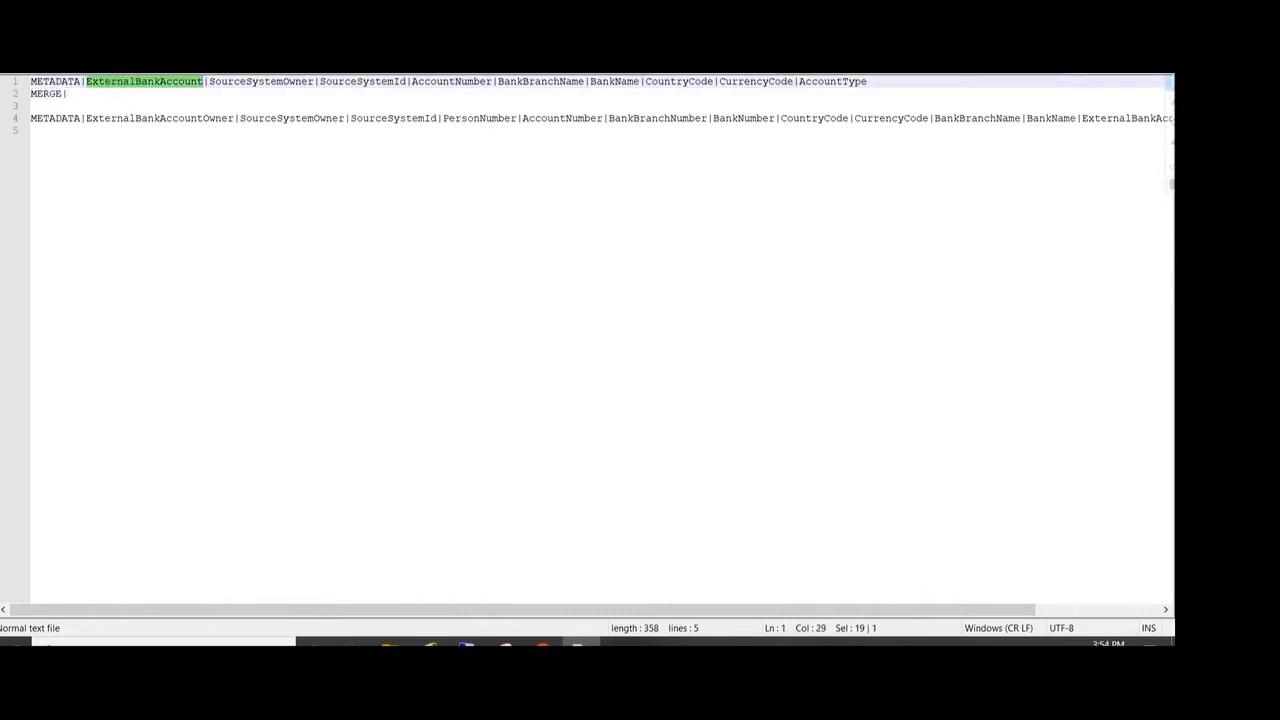
pyautogui.hotkey('ctrl', 'c')
pyautogui.press('Down')
pyautogui.hotkey('ctrl', 'v')
pyautogui.write('|')
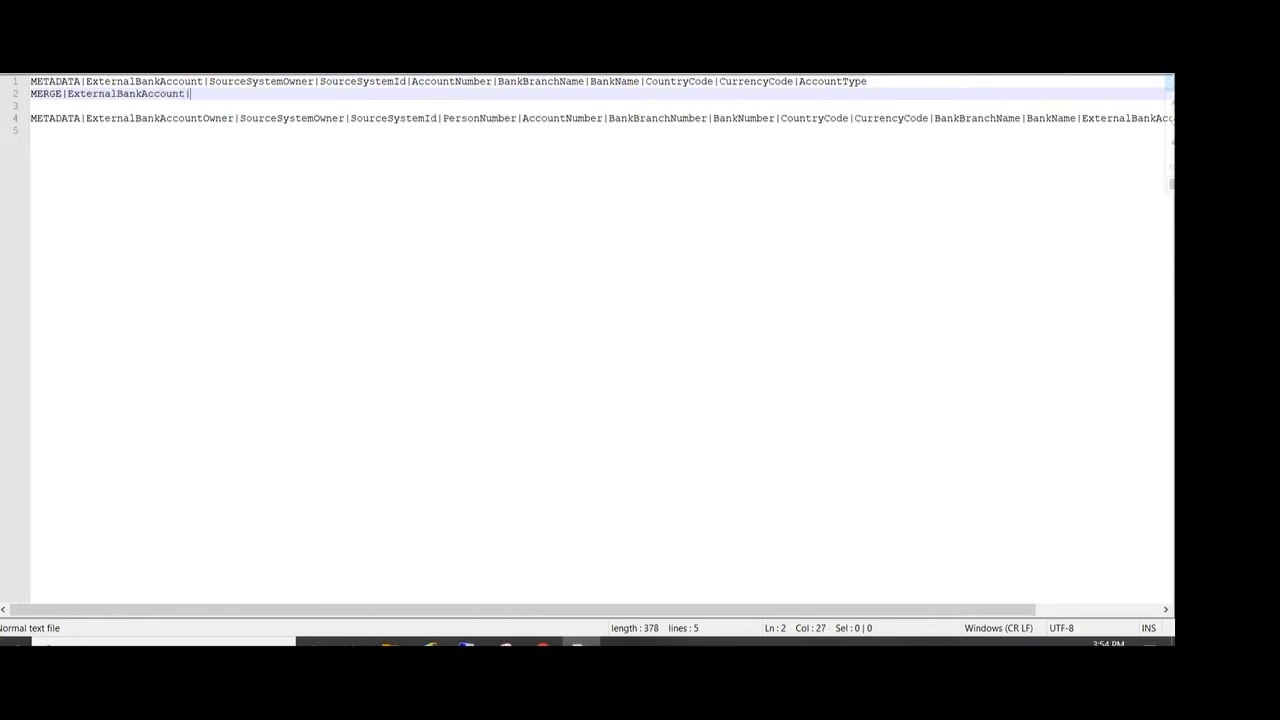
# - Add source system owner XXTEST, source system ID XXTEST_BANKACCT2 and the account number to the ExternalBankAccount record
pyautogui.doubleClick(240, 81)
pyautogui.click(225, 93)
pyautogui.write('XX')
pyautogui.write('TEST|XXTEST')
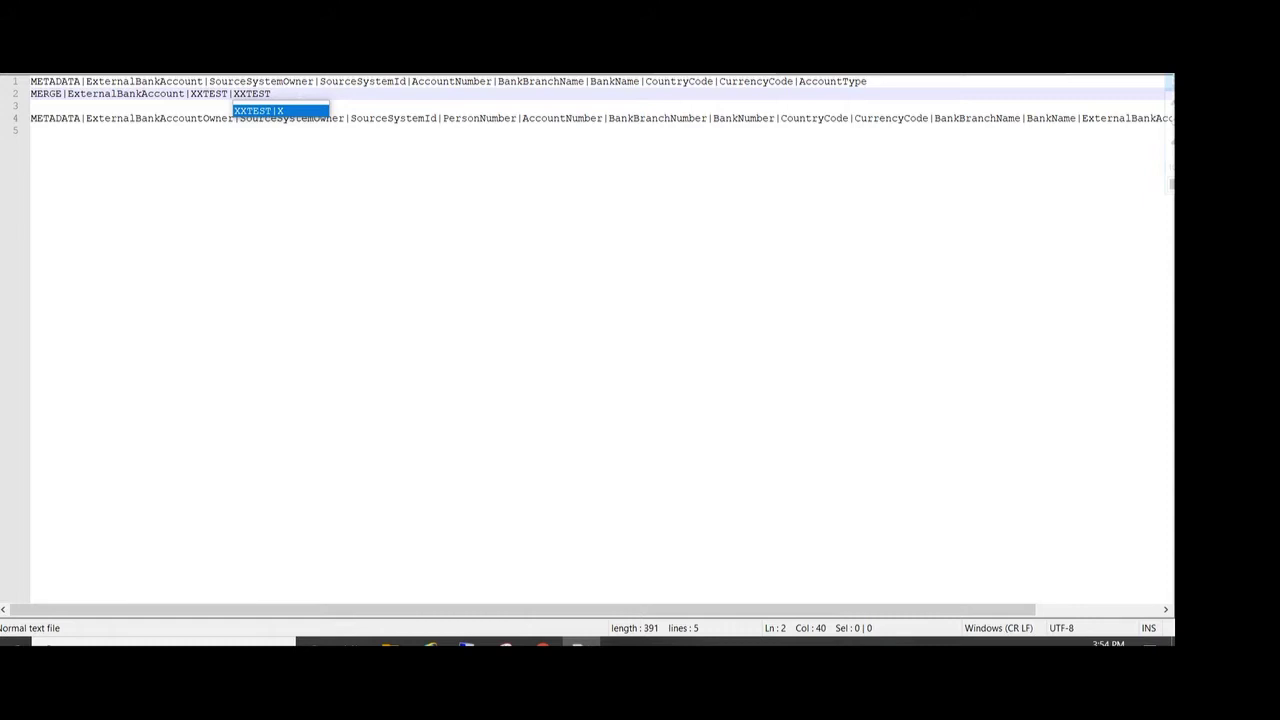
pyautogui.write('_')
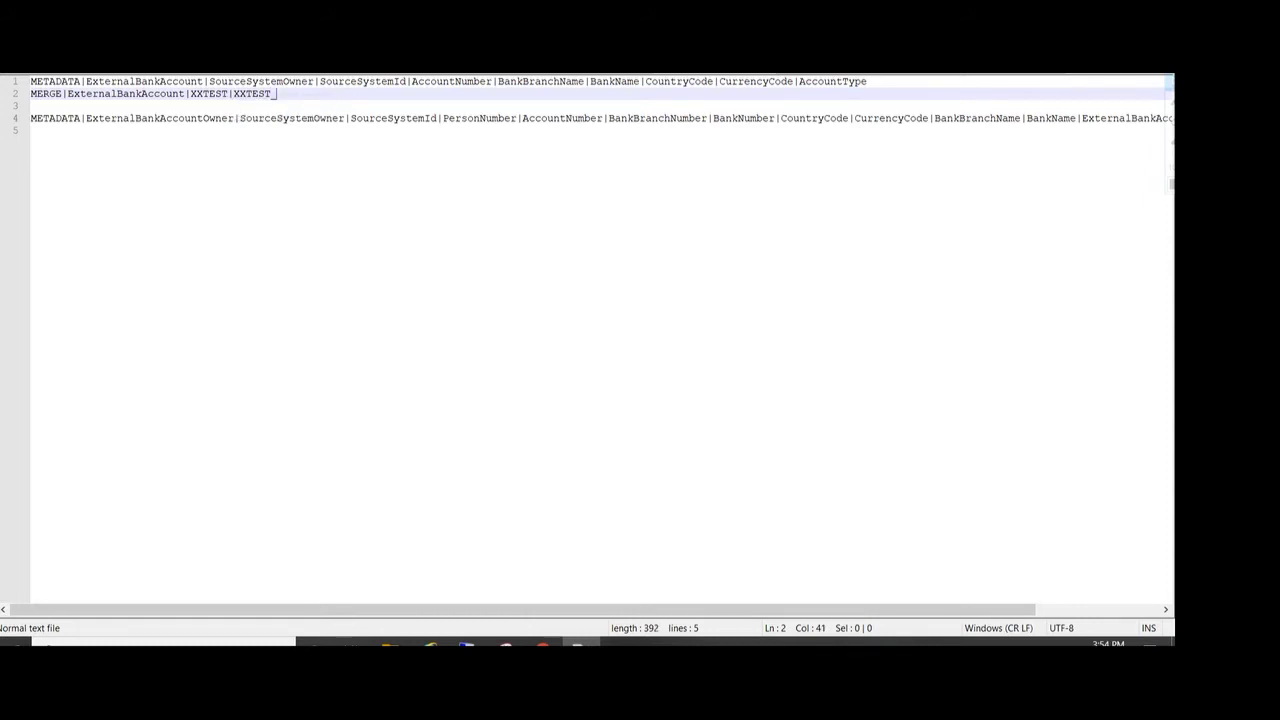
pyautogui.write('BANKACCT2|123456|')
# - Copy the branch name AMC123 from the BankBranch file into the ExternalBankAccount record
pyautogui.doubleClick(568, 84)
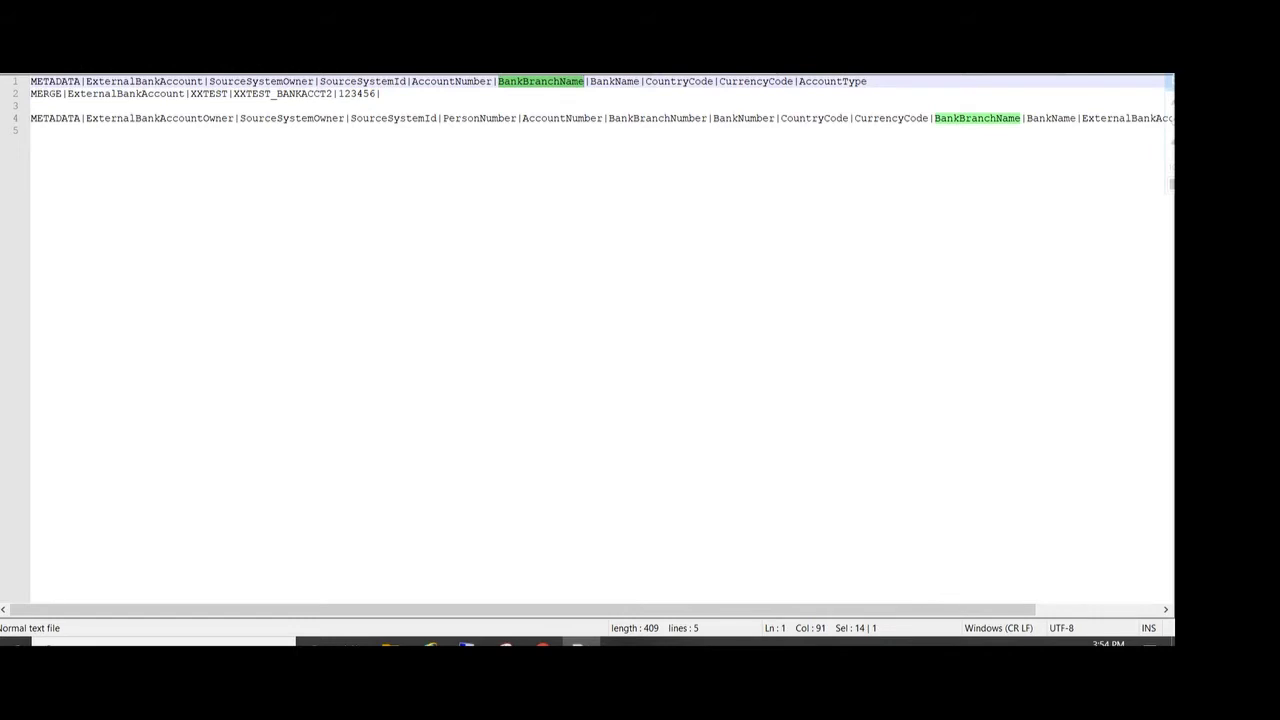
pyautogui.hotkey('ctrl', 'Tab')
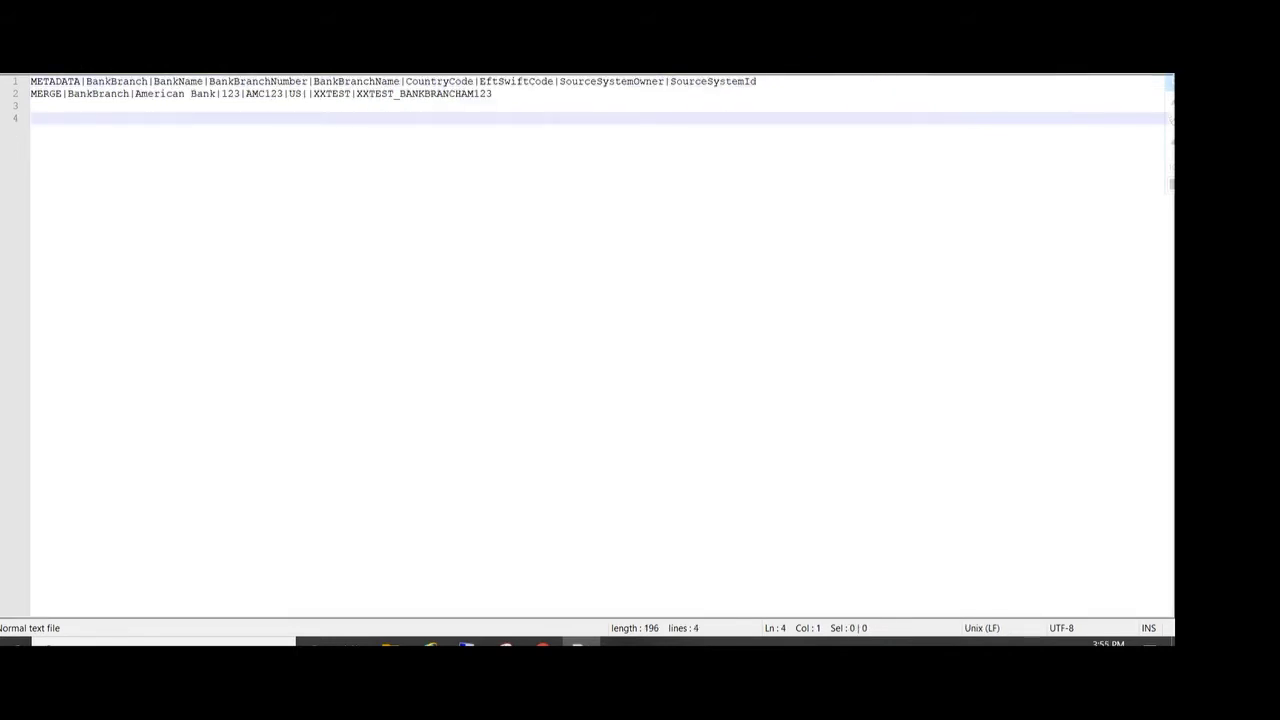
pyautogui.doubleClick(357, 83)
pyautogui.doubleClick(263, 93)
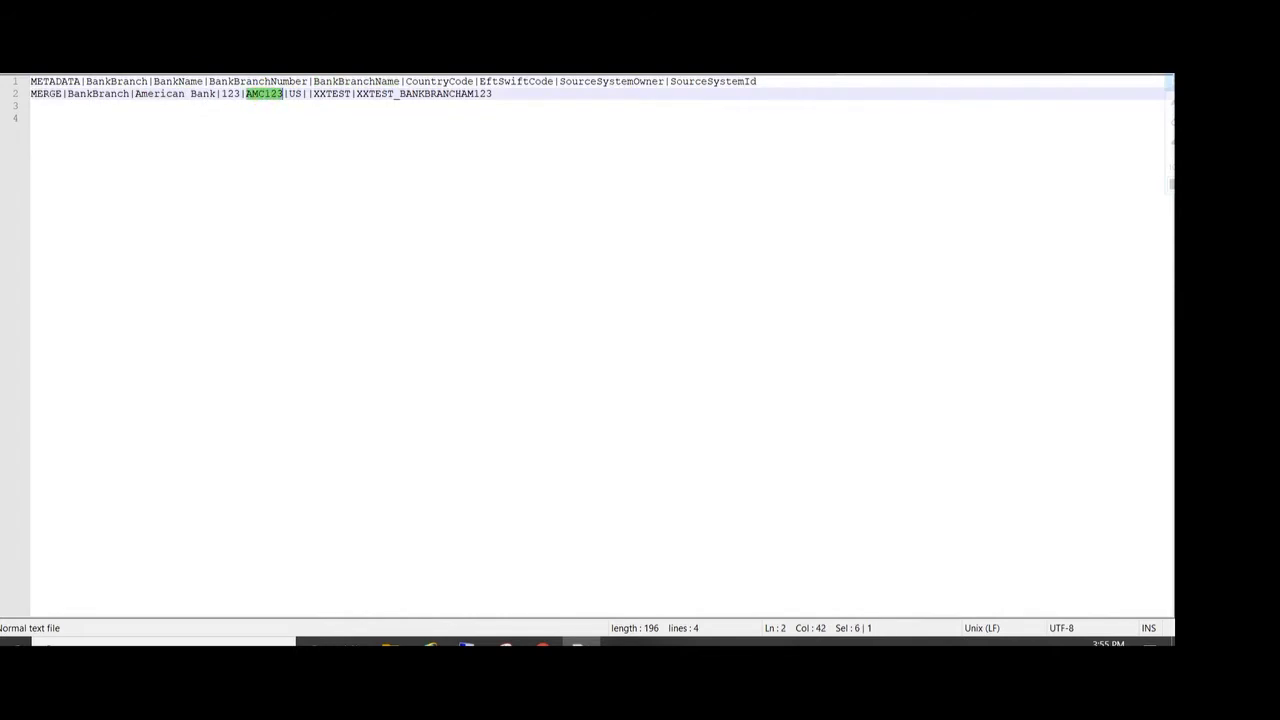
pyautogui.hotkey('ctrl', 'Tab')
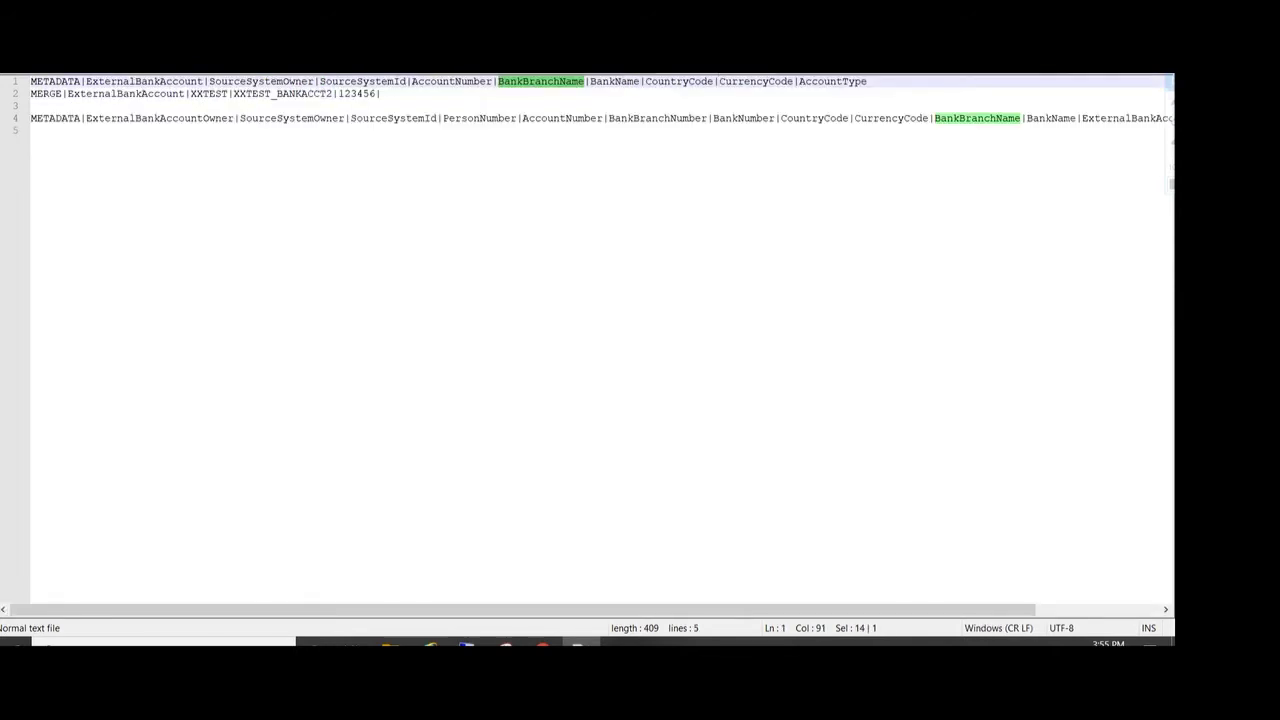
pyautogui.hotkey('ctrl', 'v')
pyautogui.write('|')
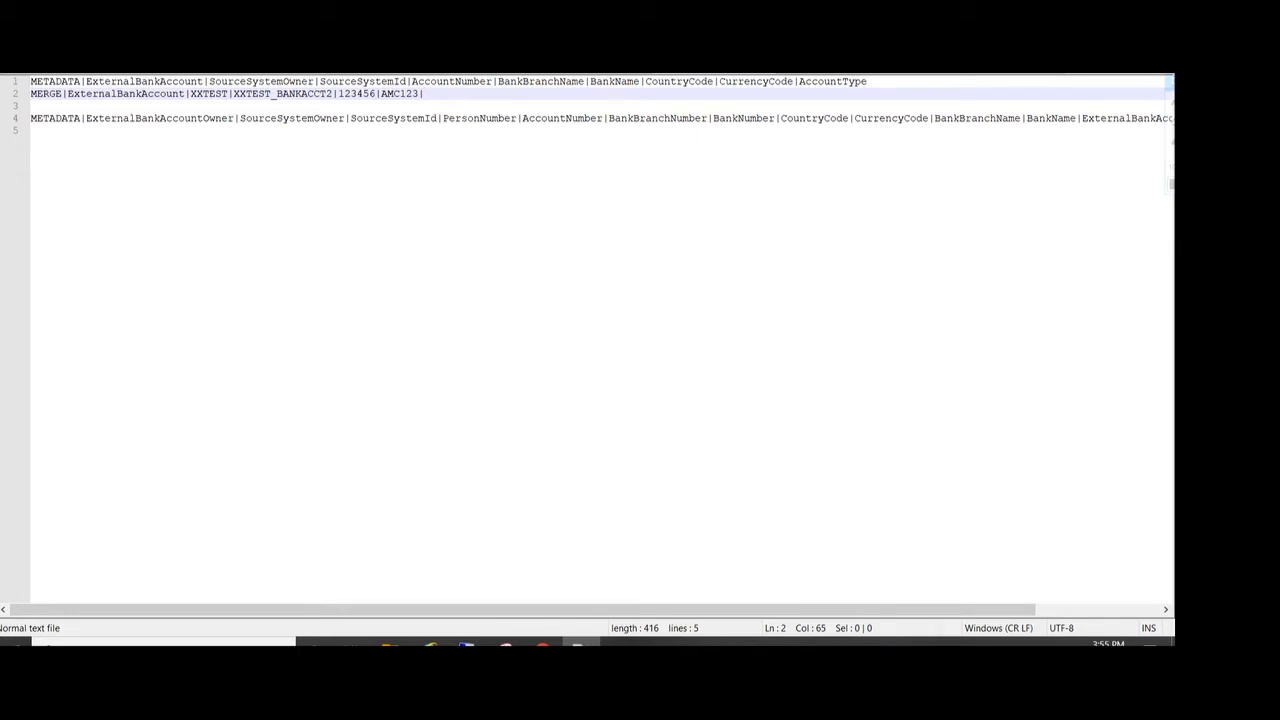
# - Copy the bank name American Bank from the Bank file into the ExternalBankAccount record
pyautogui.doubleClick(614, 81)
pyautogui.hotkey('ctrl', 'Tab')
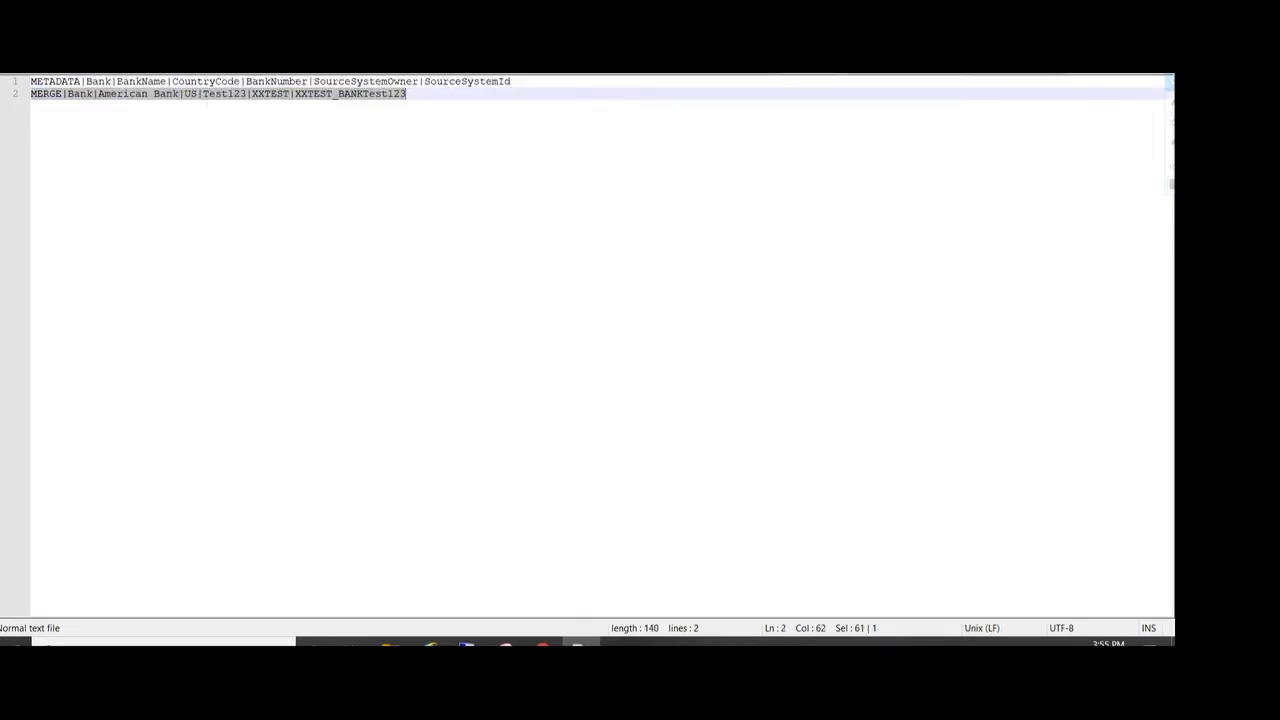
pyautogui.click(97, 93)
pyautogui.moveTo(97, 93); pyautogui.dragTo(179, 93)
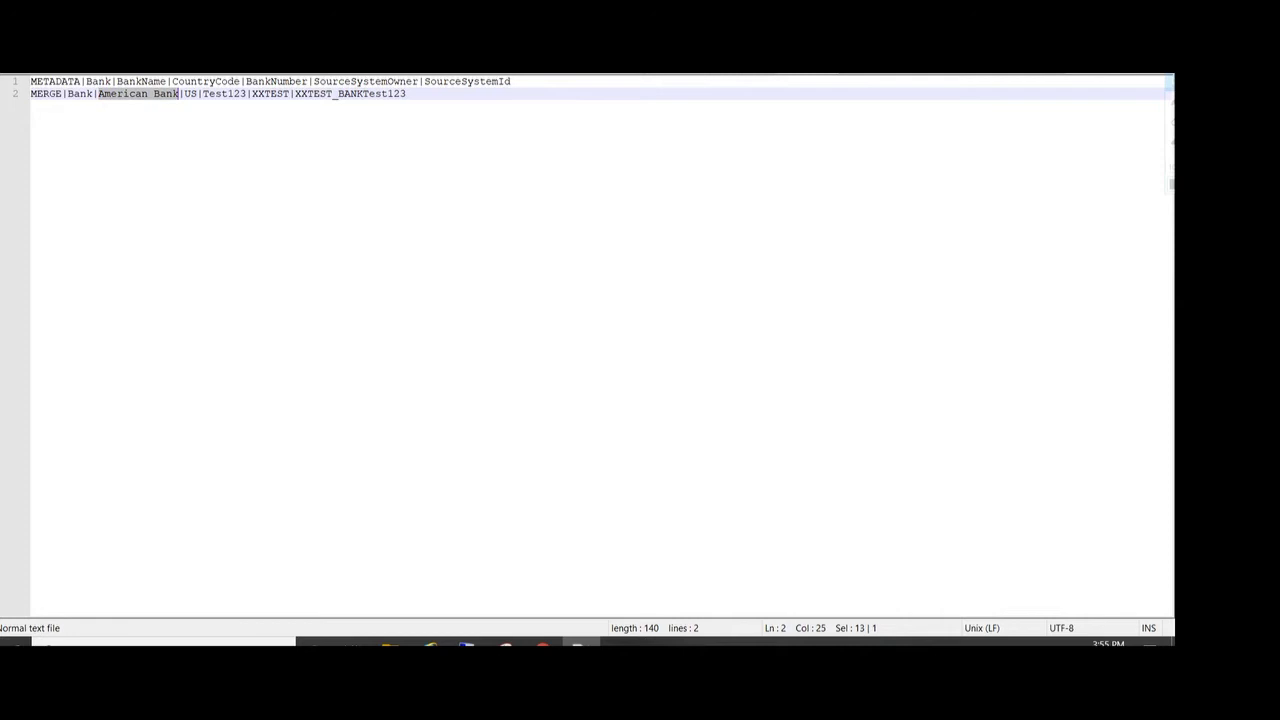
pyautogui.hotkey('ctrl', 'Tab')
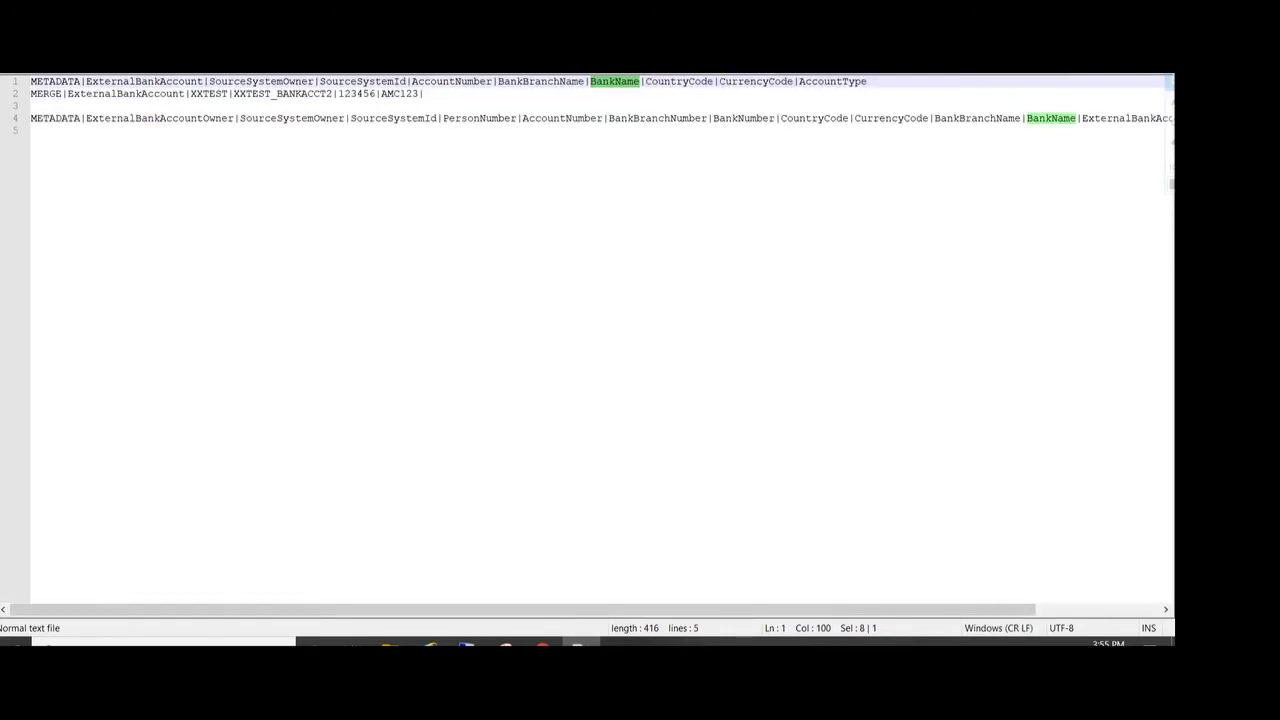
pyautogui.click(442, 94)
pyautogui.hotkey('ctrl', 'v')
pyautogui.write('|')
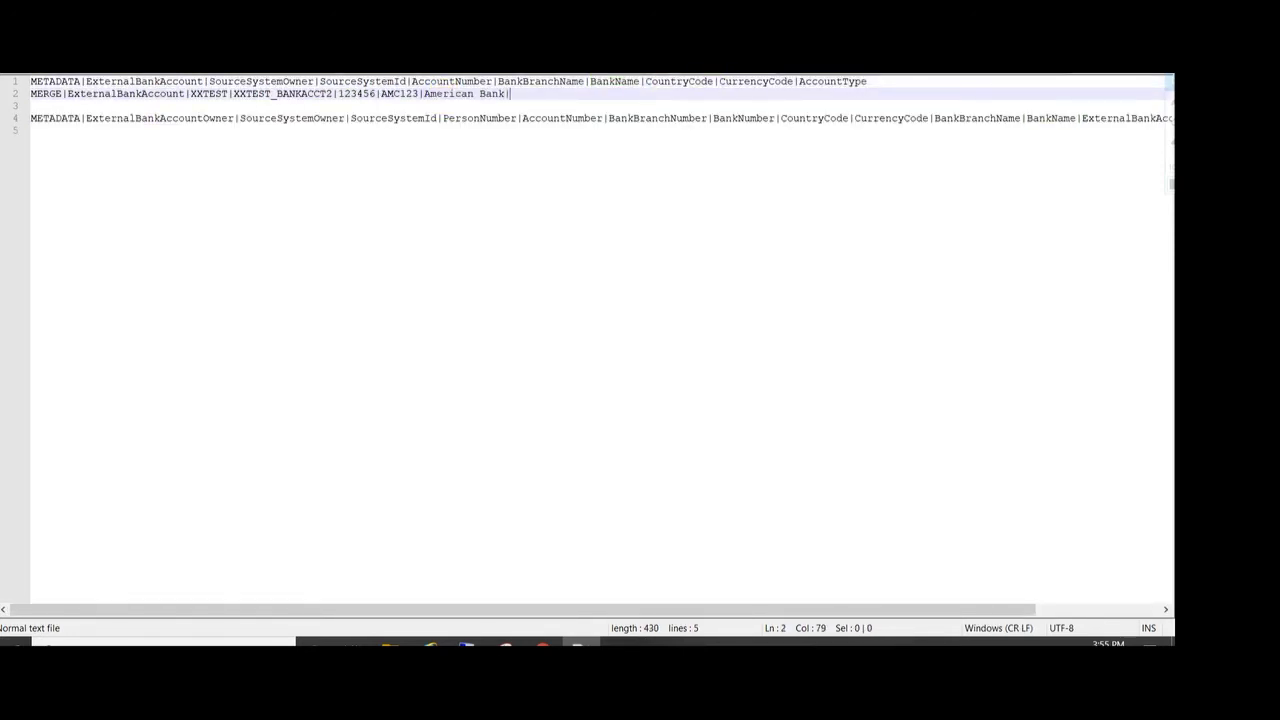
# - Complete the ExternalBankAccount record with country code US, currency code USD and account type Checking
pyautogui.doubleClick(695, 82)
pyautogui.click(548, 90)
pyautogui.write('US|USD|')
pyautogui.doubleClick(843, 81)
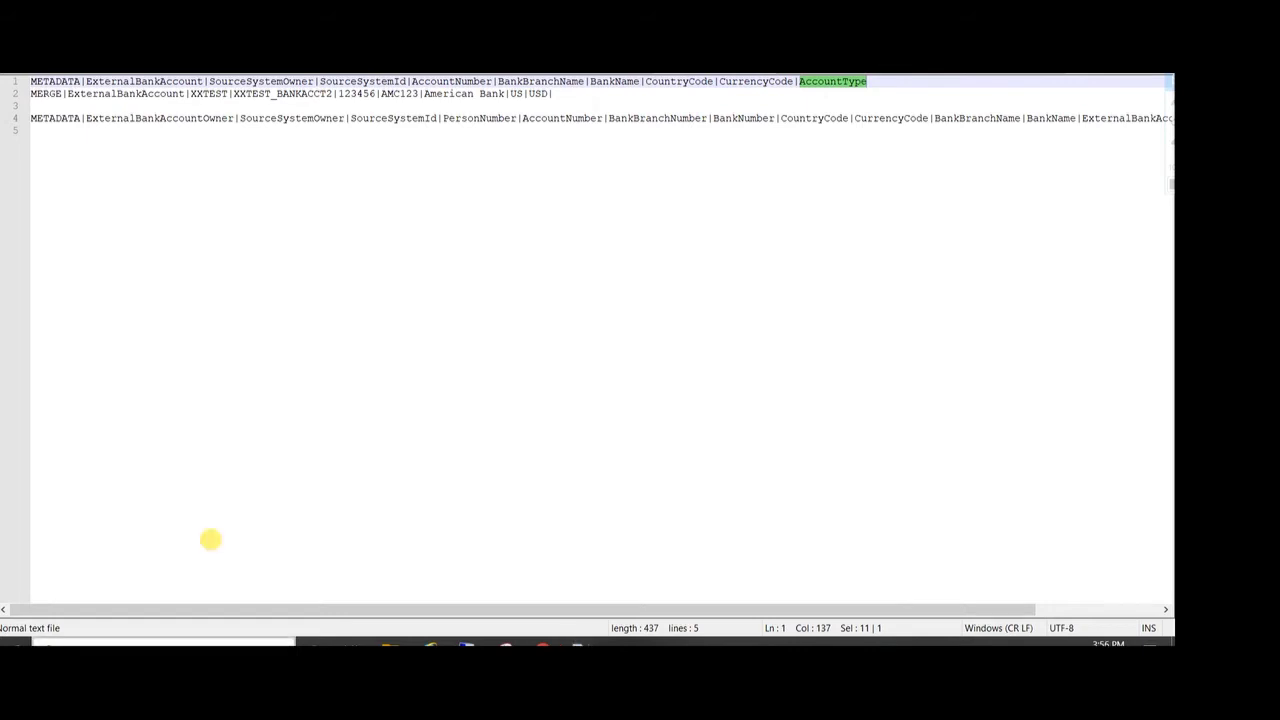
pyautogui.click(553, 93)
pyautogui.write('Checking')
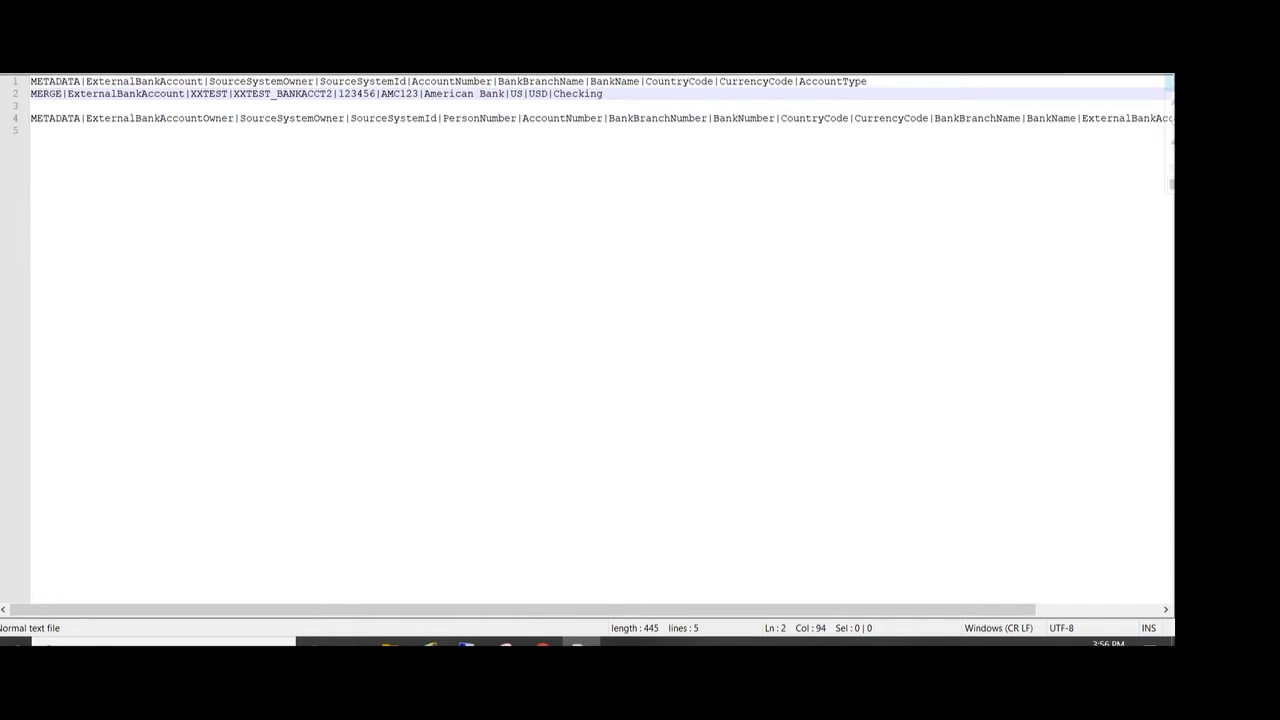
# - Start a MERGE record below the second metadata line with the object name ExternalBankAccountOwner copied from it
pyautogui.click(237, 136)
pyautogui.write('MER')
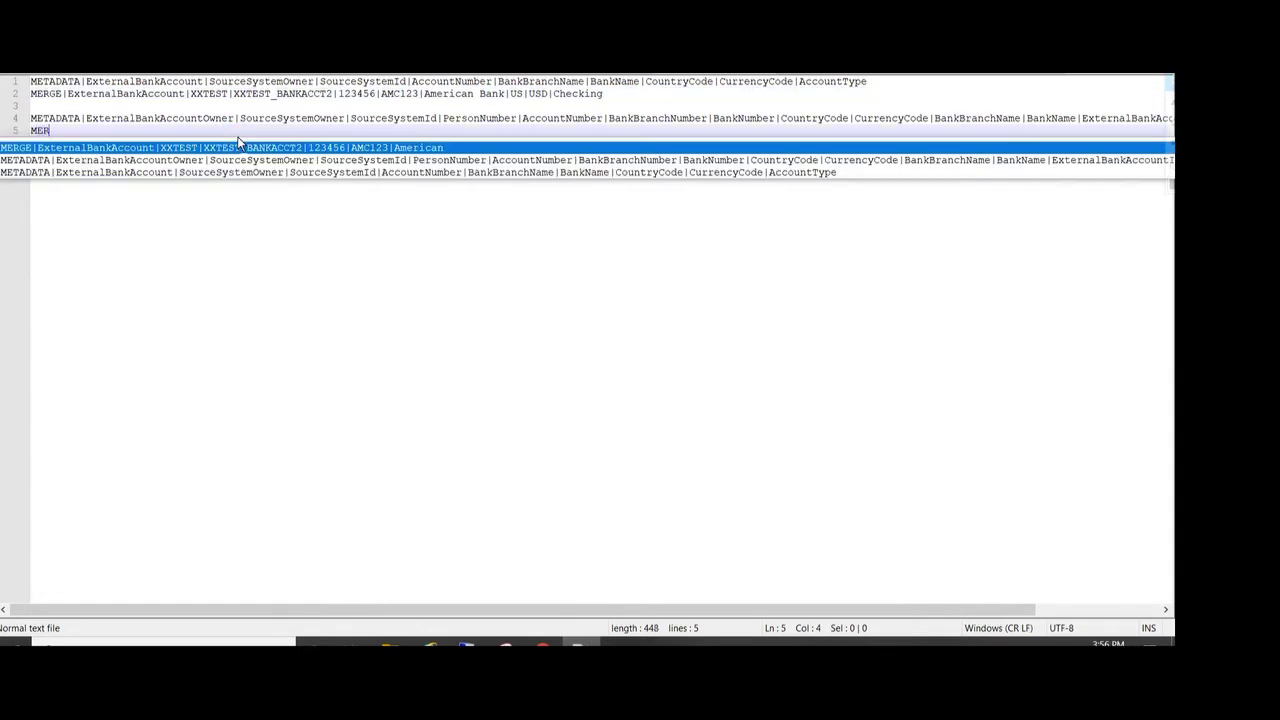
pyautogui.write('GE|')
pyautogui.doubleClick(140, 118)
pyautogui.hotkey('ctrl', 'c')
pyautogui.press('Down')
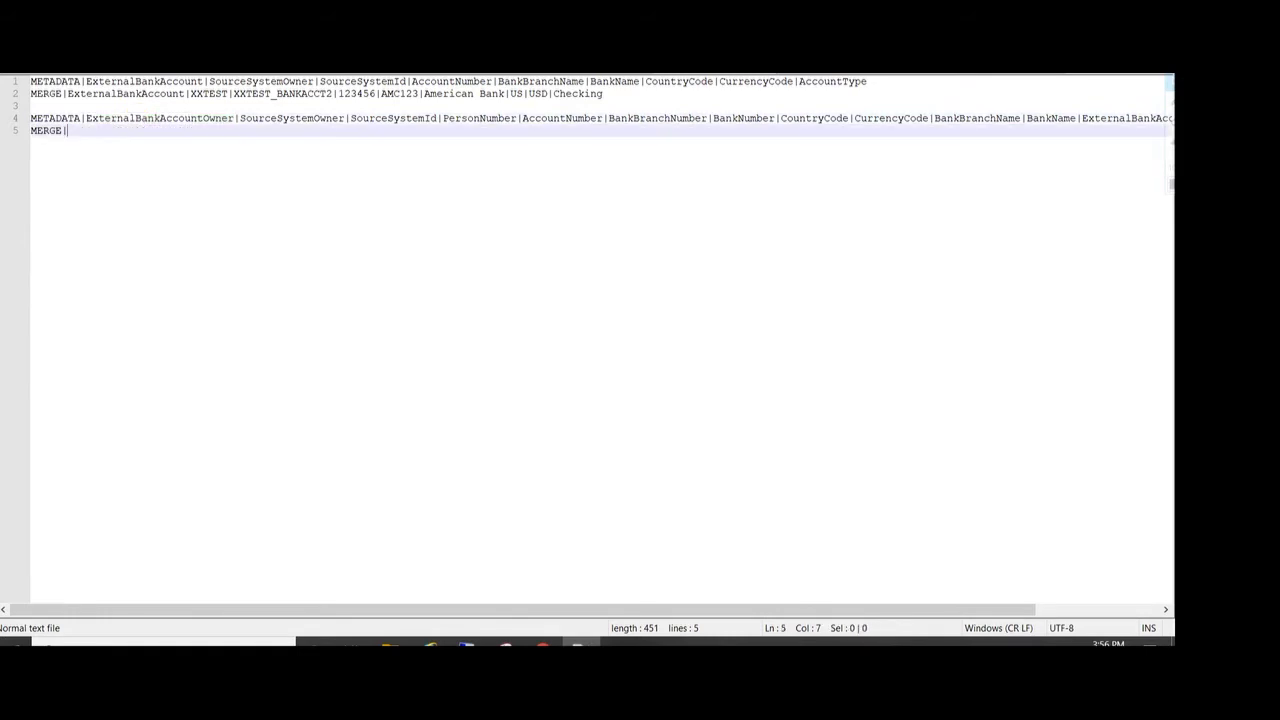
pyautogui.hotkey('ctrl', 'v')
pyautogui.write('|')
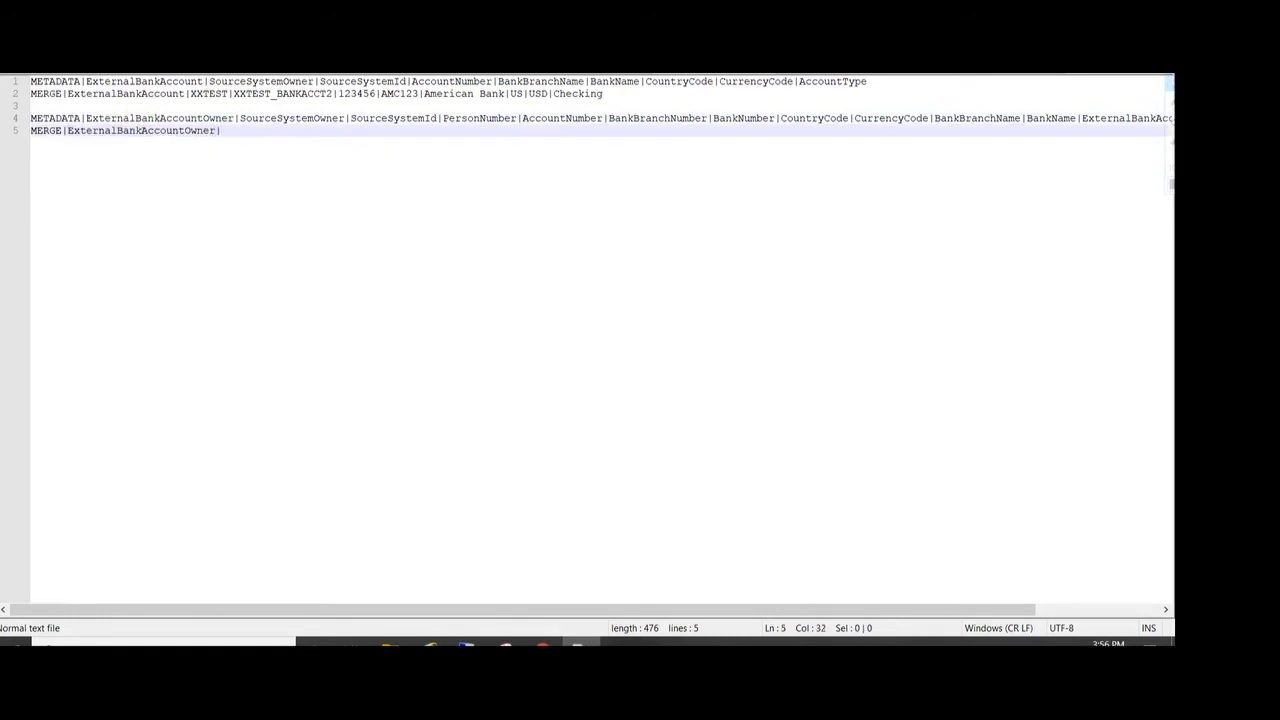
# - Copy the source system owner XXTEST from the first MERGE record into the ExternalBankAccountOwner record
pyautogui.doubleClick(209, 93)
pyautogui.hotkey('ctrl', 'c')
pyautogui.press('Down')
pyautogui.press('Down')
pyautogui.press('Down')
pyautogui.hotkey('ctrl', 'v')
pyautogui.write('|')
# - Copy the source system ID XXTEST_BANKACCT2 from the first MERGE record into the ExternalBankAccountOwner record
pyautogui.doubleClick(282, 93)
pyautogui.hotkey('ctrl', 'c')
pyautogui.press('Down')
pyautogui.press('Down')
pyautogui.press('Down')
pyautogui.hotkey('ctrl', 'v')
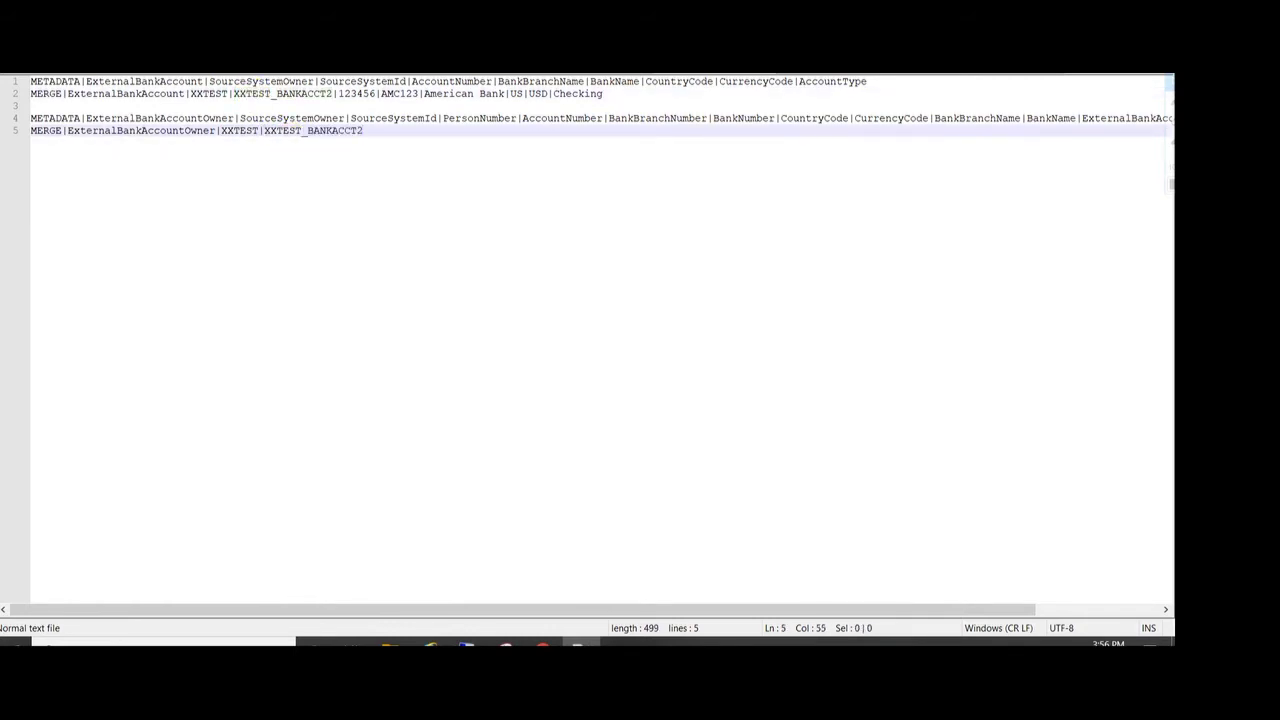
# - Change the source system ID in the owner record to XXTEST_ACCTOWNER2 and end it with a pipe delimiter
pyautogui.click(359, 131)
pyautogui.press('Left')
pyautogui.press('Left')
pyautogui.press('Left')
pyautogui.press('BackSpace')
pyautogui.press('BackSpace')
pyautogui.press('BackSpace')
pyautogui.press('BackSpace')
pyautogui.write('OWNER2|')
# - Enter the employee's person number in the ExternalBankAccountOwner record
pyautogui.doubleClick(480, 118)
pyautogui.click(409, 130)
pyautogui.write('XXT')
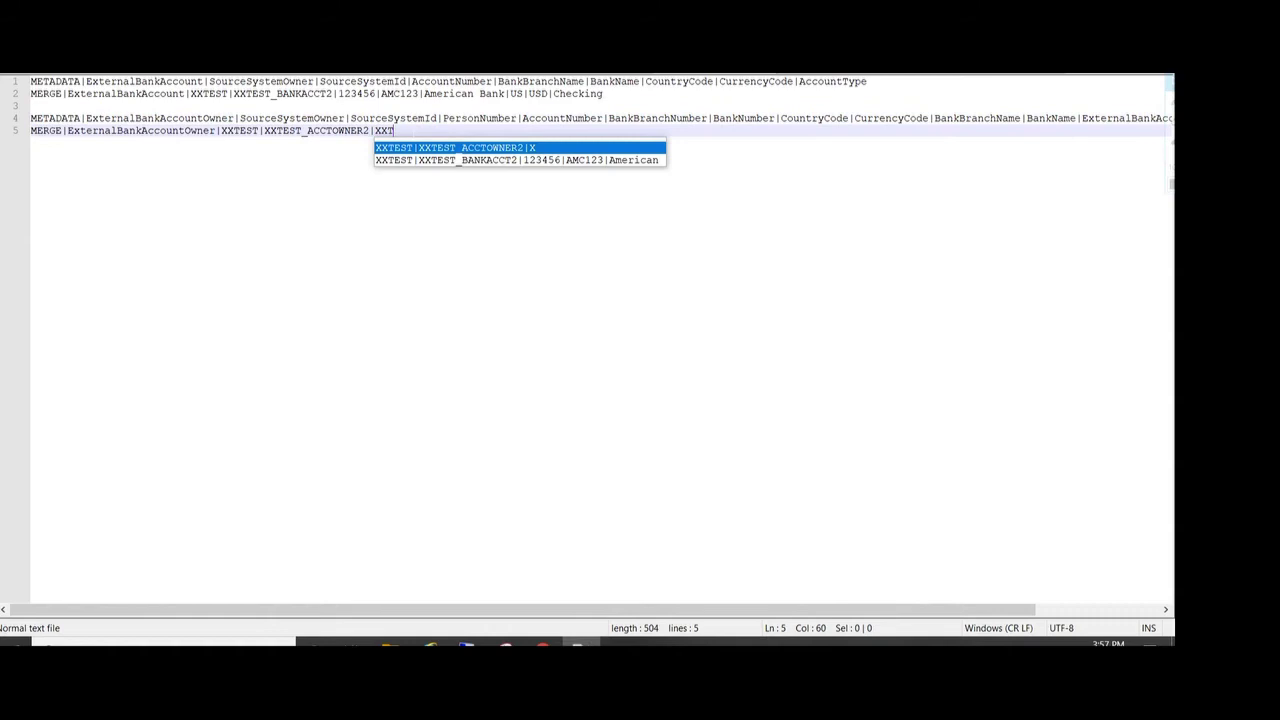
pyautogui.write('EST2|')
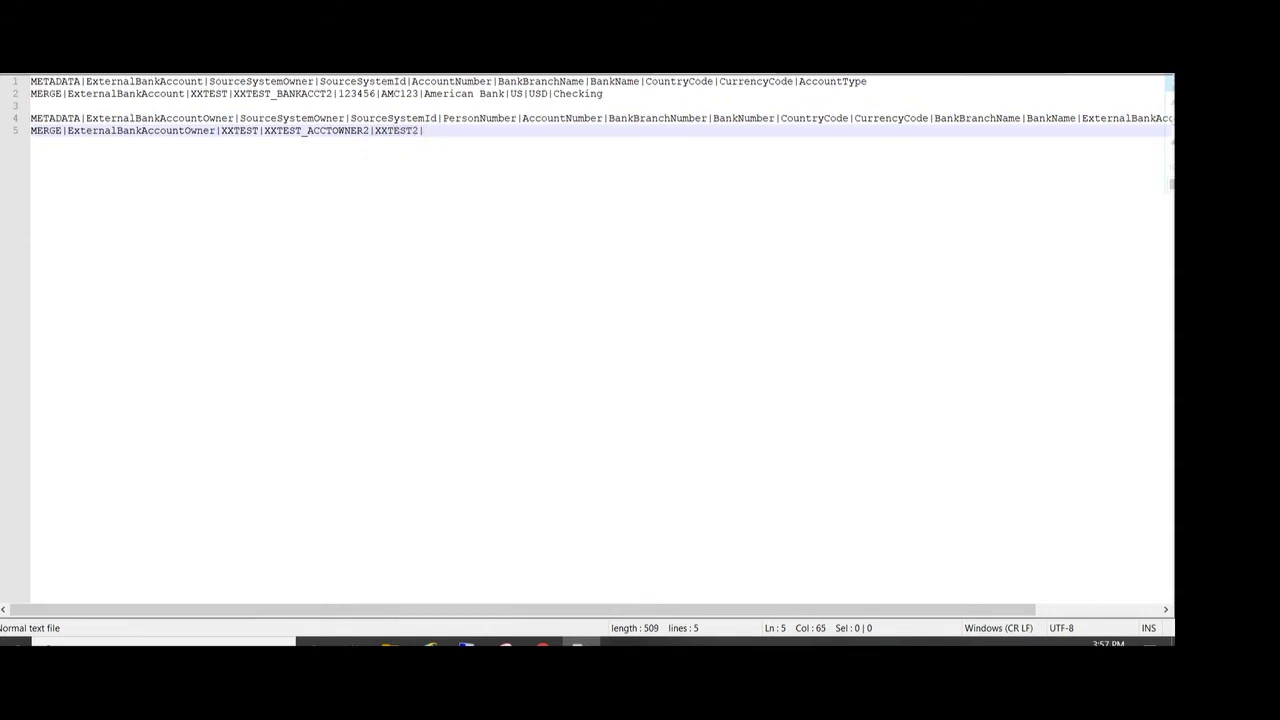
# - Copy the account number from the ExternalBankAccount record into the owner record, followed by a pipe delimiter
pyautogui.doubleClick(562, 118)
pyautogui.doubleClick(356, 94)
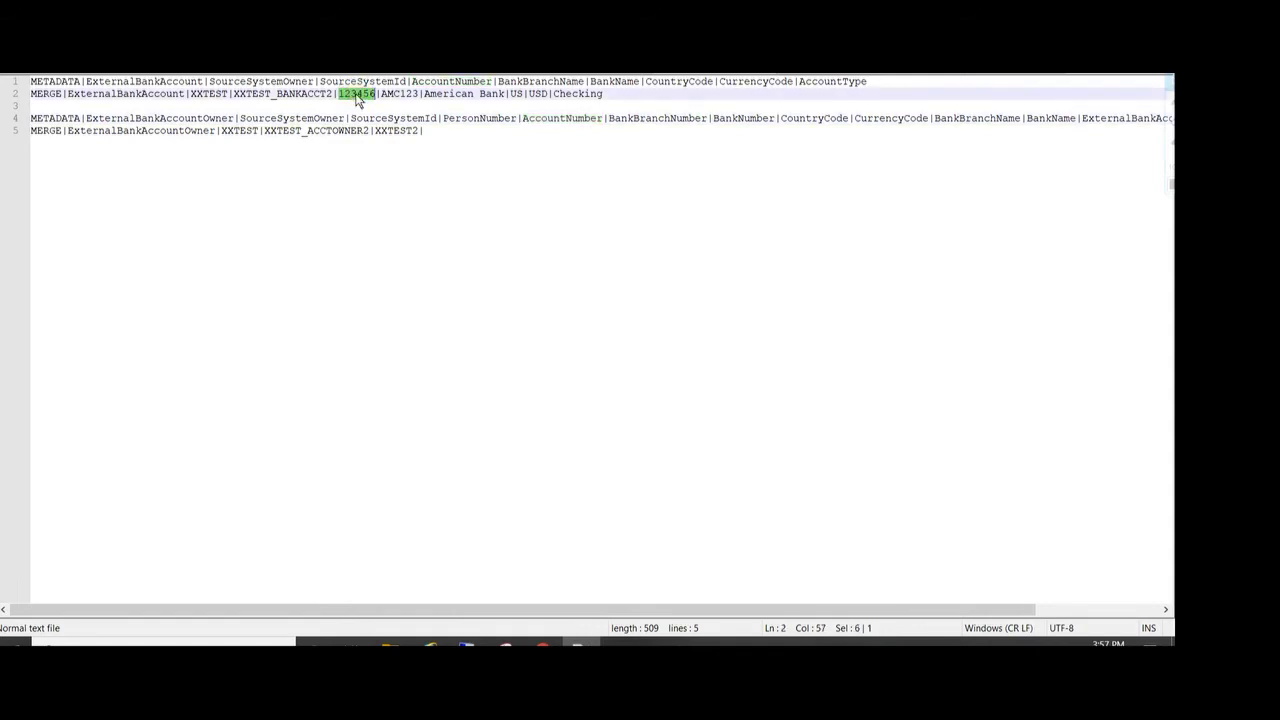
pyautogui.hotkey('ctrl', 'c')
pyautogui.click(451, 130)
pyautogui.hotkey('ctrl', 'v')
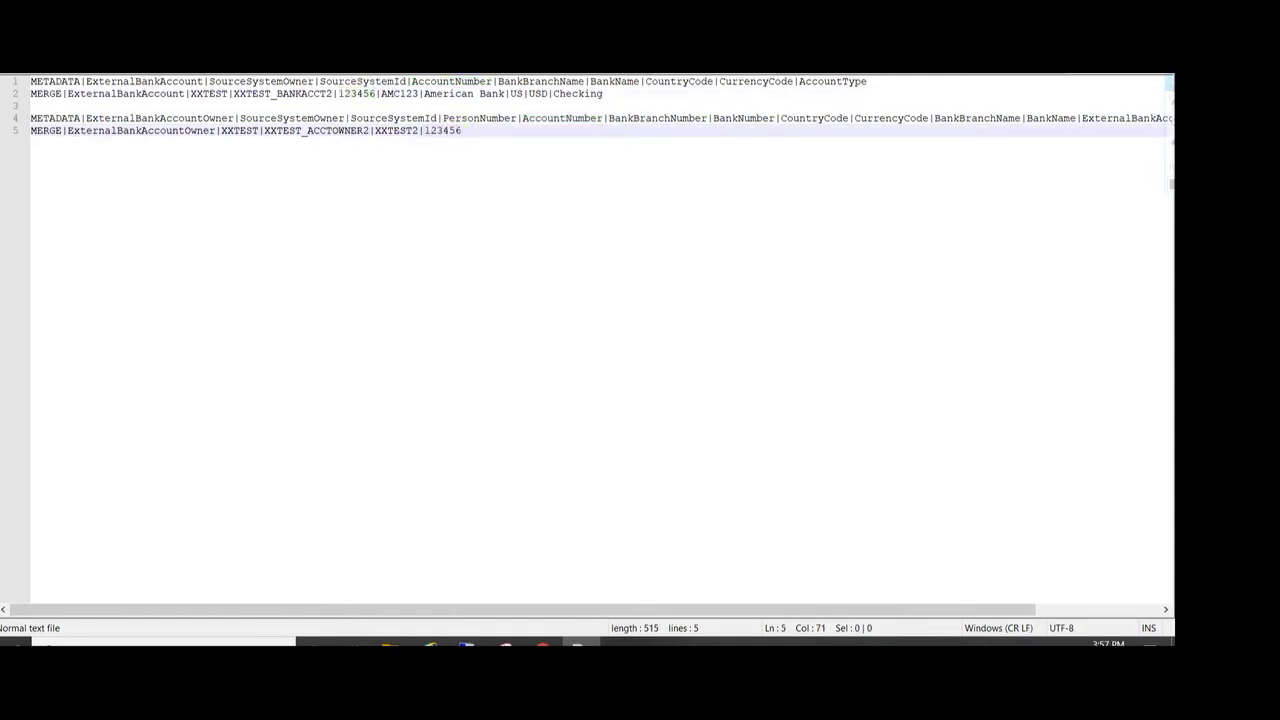
pyautogui.write('|')
# - Add the bank branch number 123 to the ExternalBankAccountOwner record
pyautogui.doubleClick(663, 118)
pyautogui.doubleClick(400, 93)
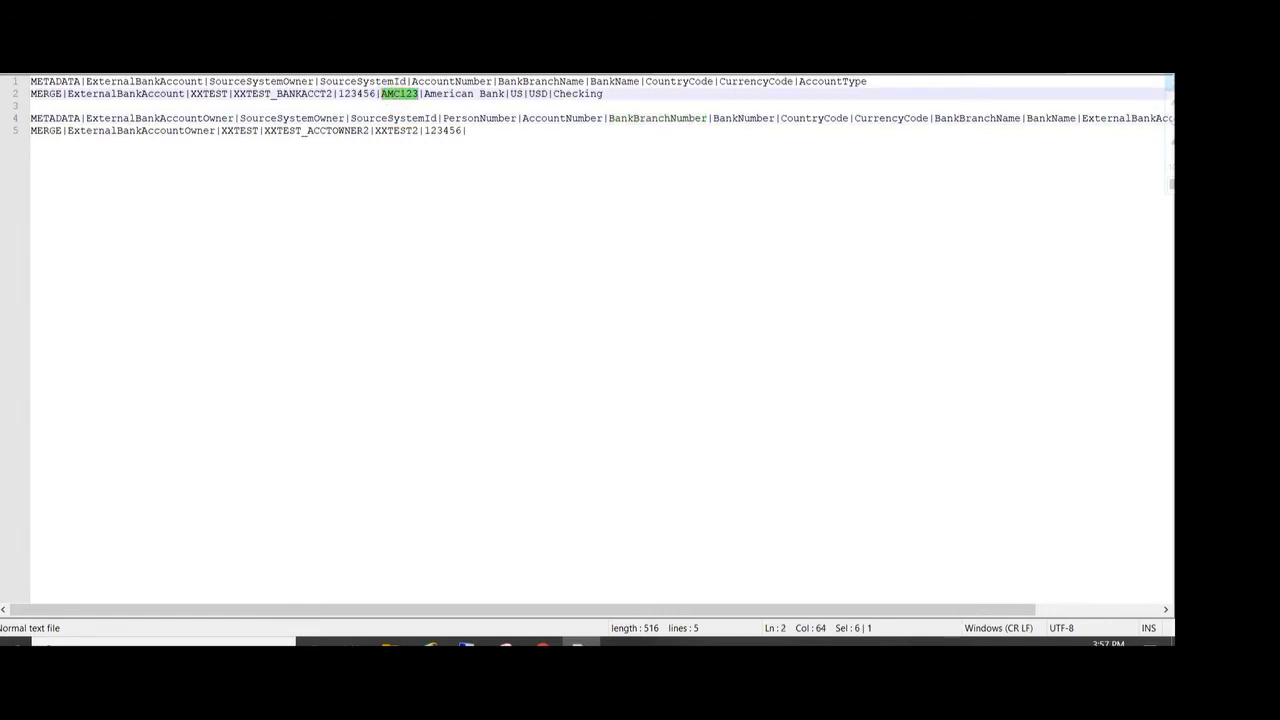
pyautogui.doubleClick(657, 118)
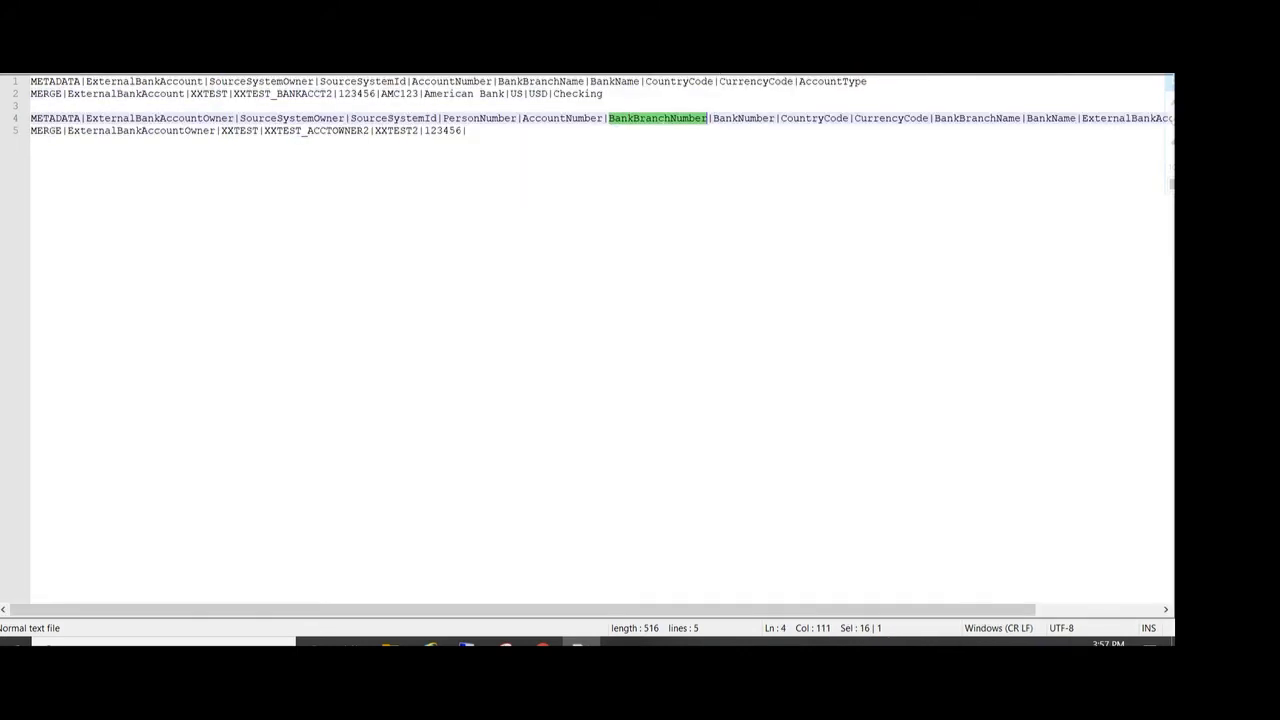
pyautogui.click(484, 131)
pyautogui.hotkey('ctrl', 'v')
pyautogui.write('|')
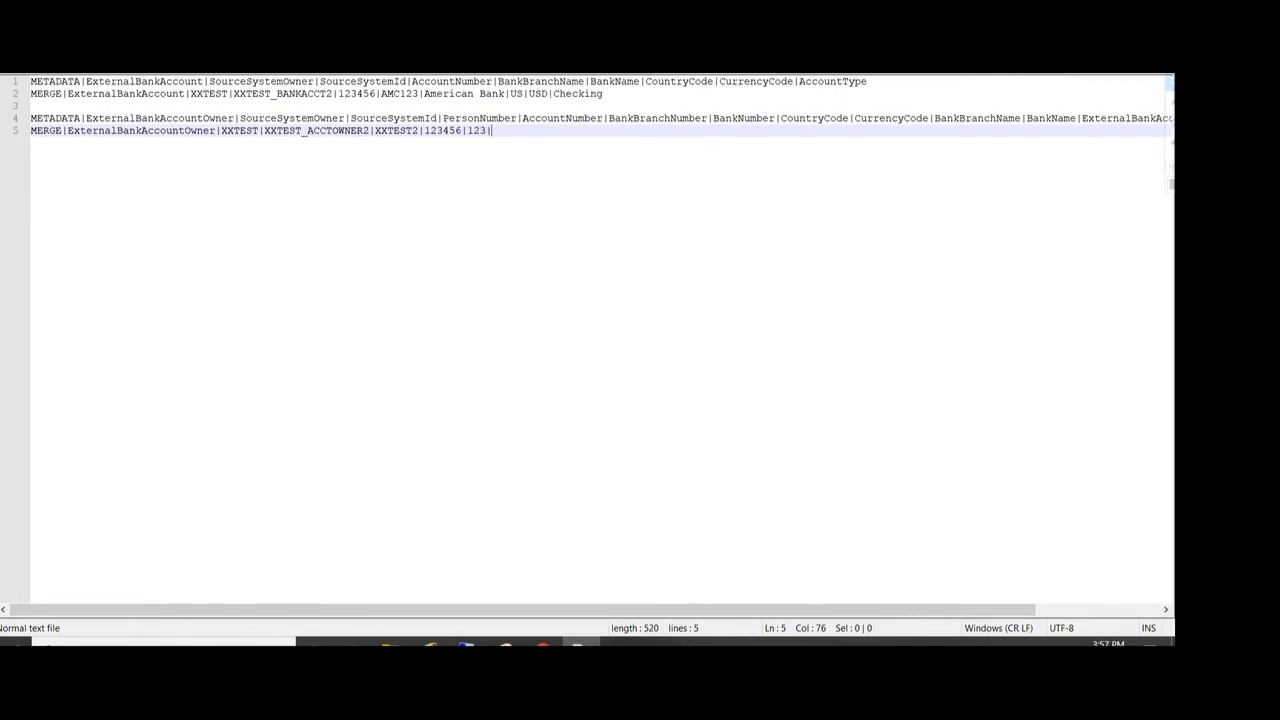
# - Copy the bank number Test123 from the Bank file into the ExternalBankAccountOwner record
pyautogui.doubleClick(741, 118)
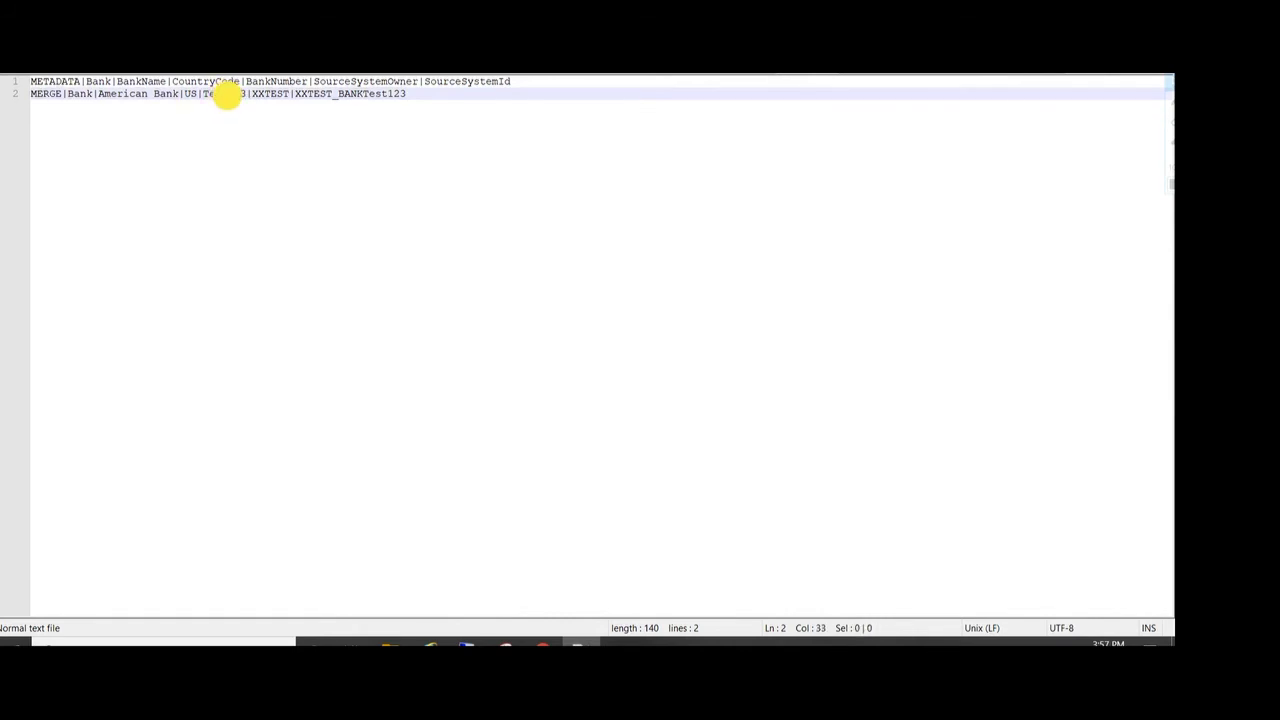
pyautogui.doubleClick(227, 95)
pyautogui.click(615, 76)
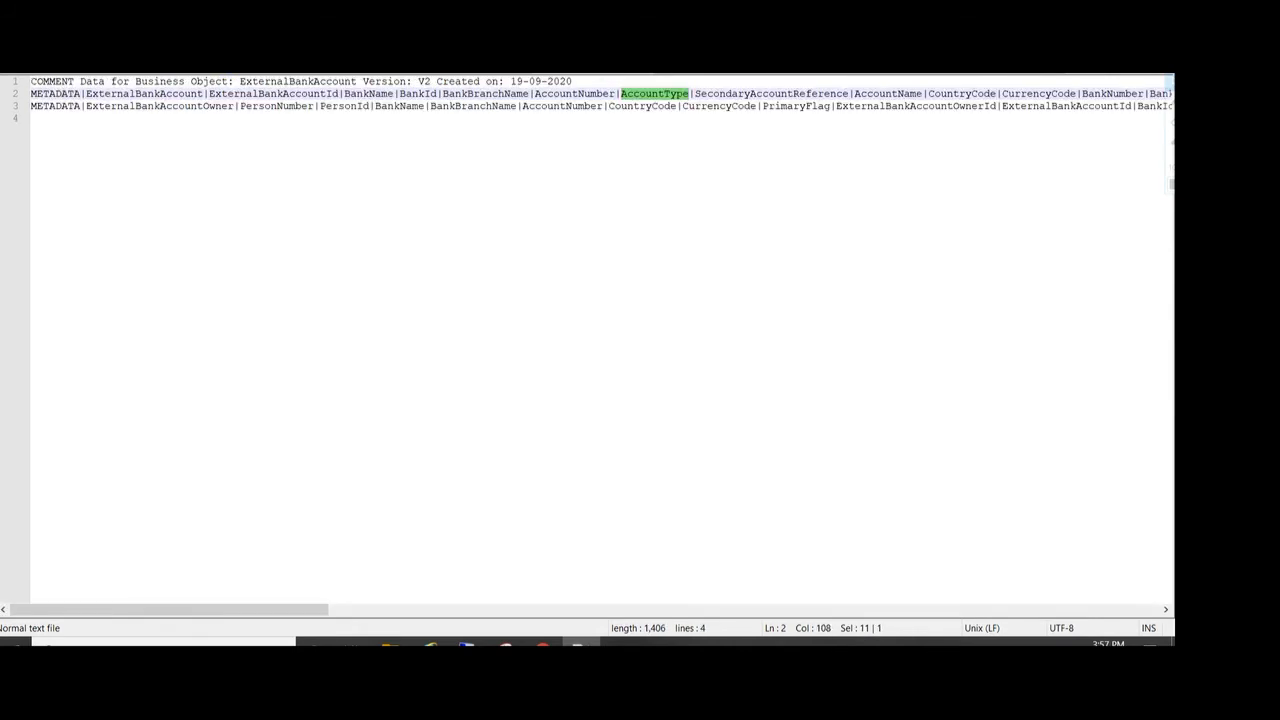
pyautogui.hotkey('ctrl', 'Tab')
pyautogui.click(494, 130)
pyautogui.hotkey('ctrl', 'v')
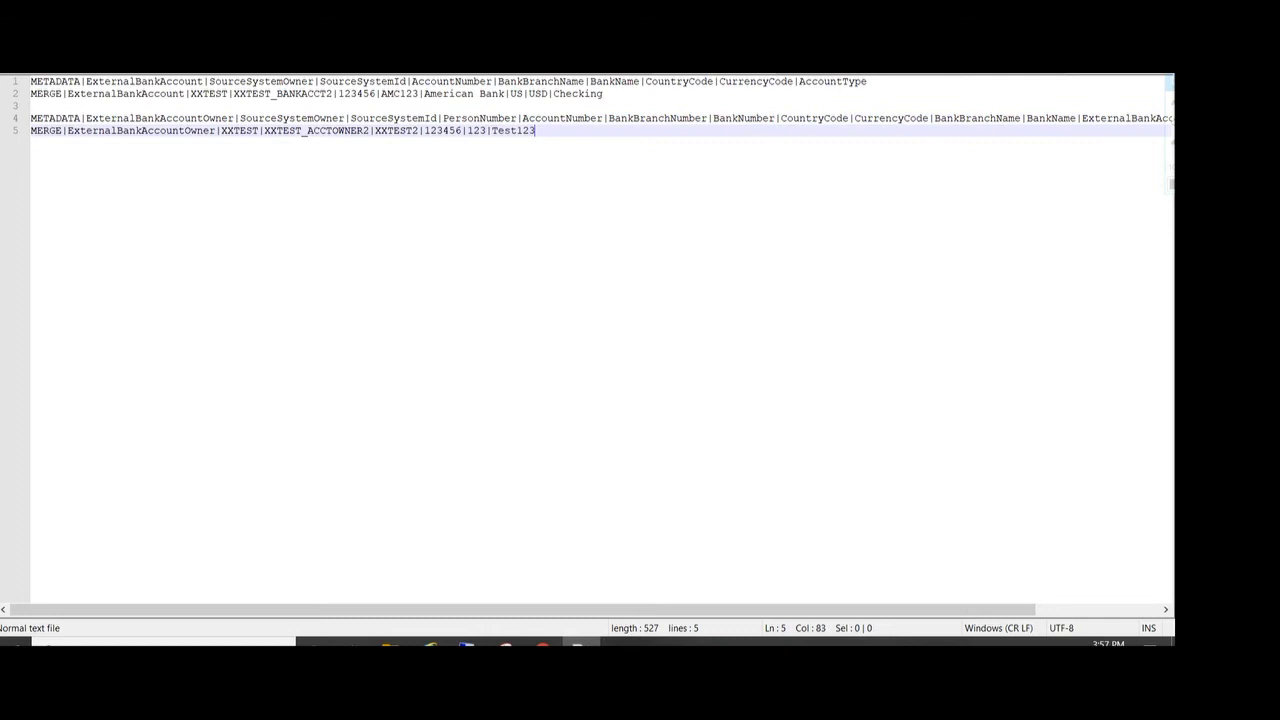
pyautogui.write('|')
pyautogui.doubleClick(742, 118)
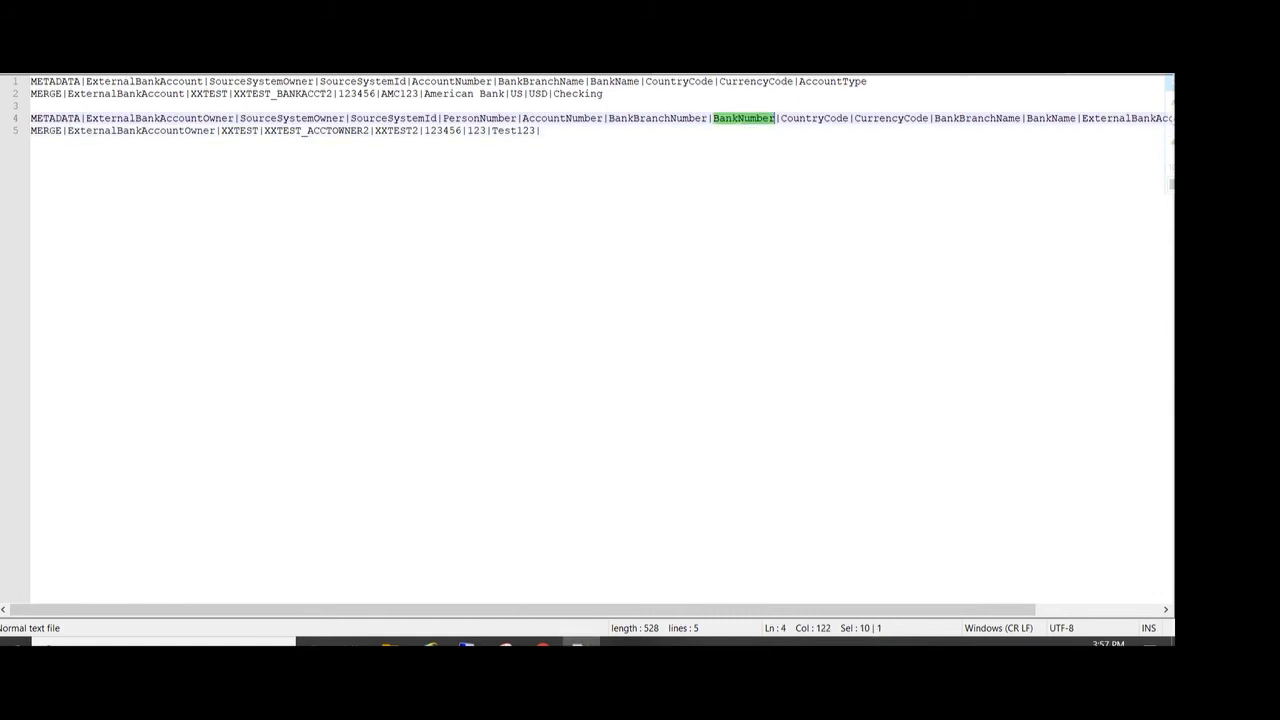
# - Add the country code US and currency code USD to the ExternalBankAccountOwner record, each followed by a pipe delimiter
pyautogui.doubleClick(814, 118)
pyautogui.click(541, 130)
pyautogui.write('US|')
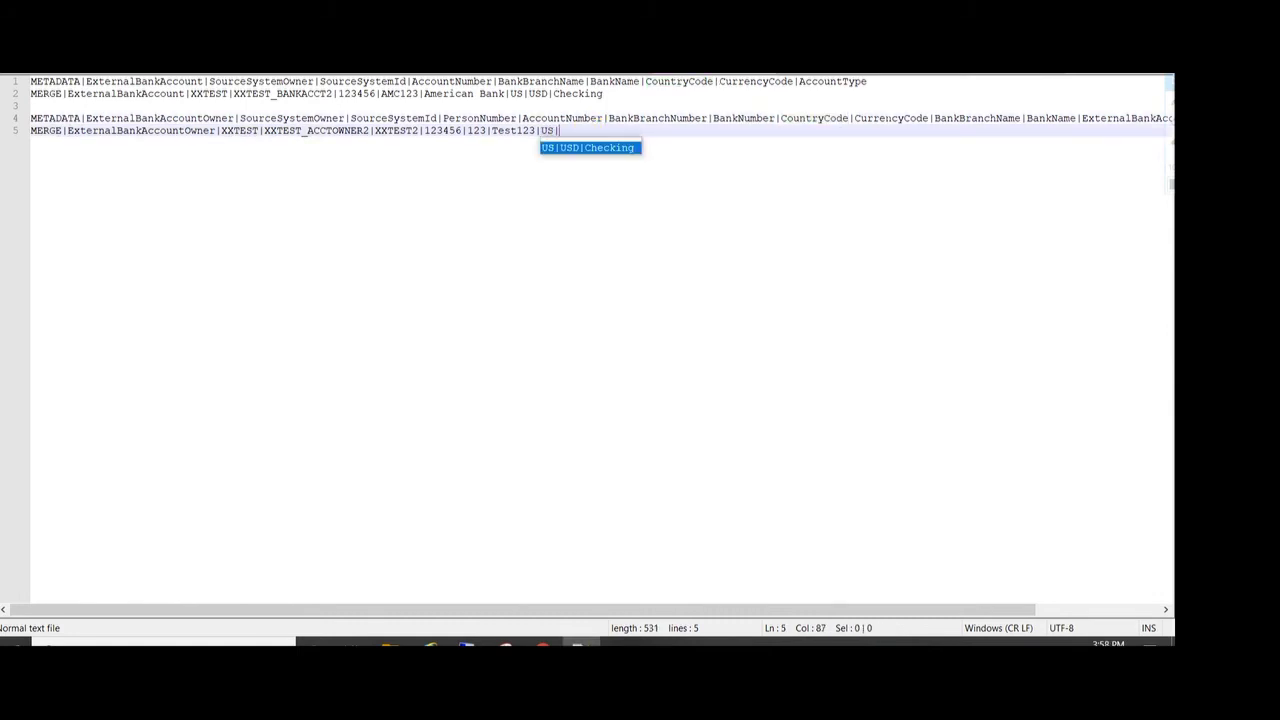
pyautogui.doubleClick(860, 118)
pyautogui.click(577, 131)
pyautogui.write('US')
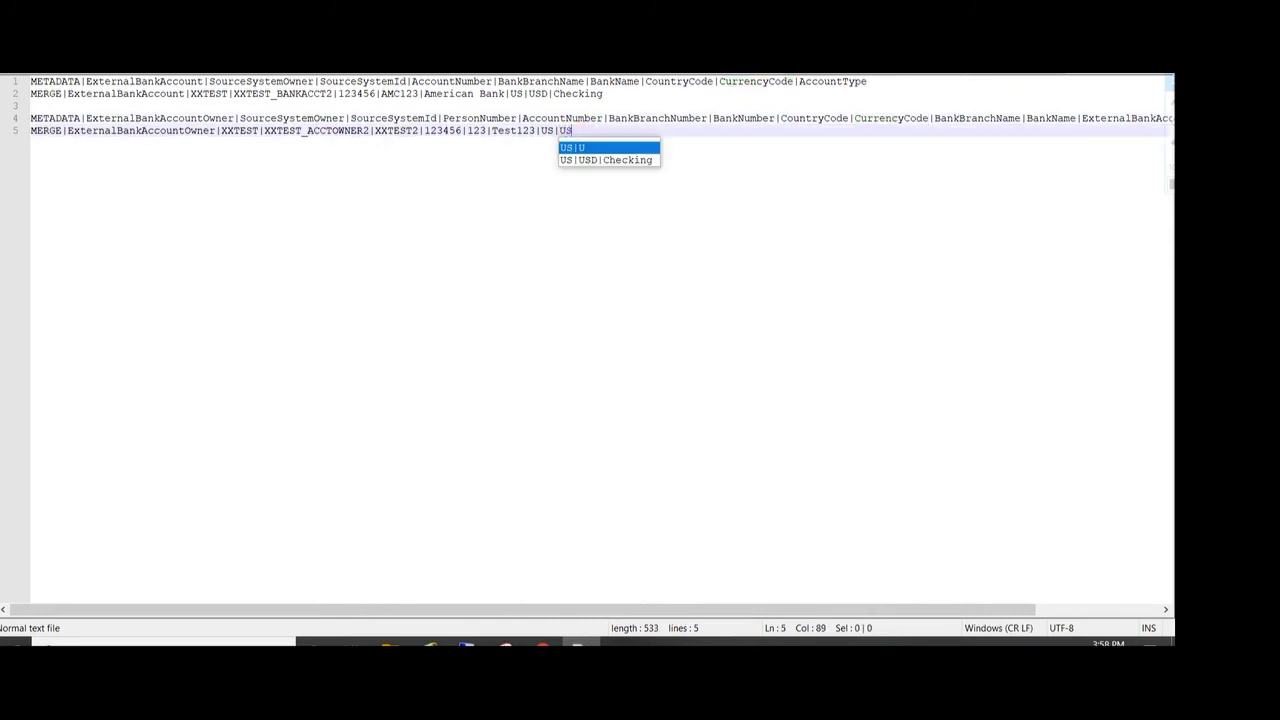
pyautogui.write('D|')
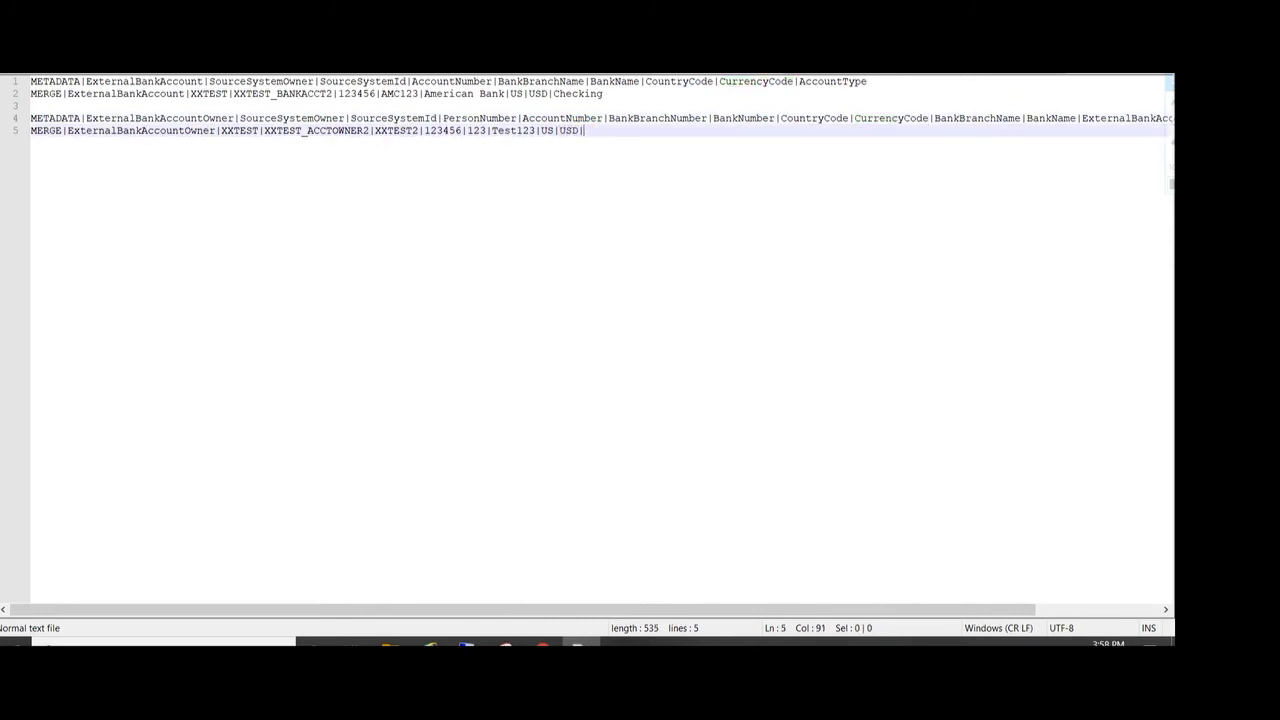
# - Copy the bank branch name AMC123 from the ExternalBankAccount record to the end of the owner record, followed by a pipe delimiter
pyautogui.moveTo(747, 609); pyautogui.dragTo(871, 609)
pyautogui.doubleClick(818, 118)
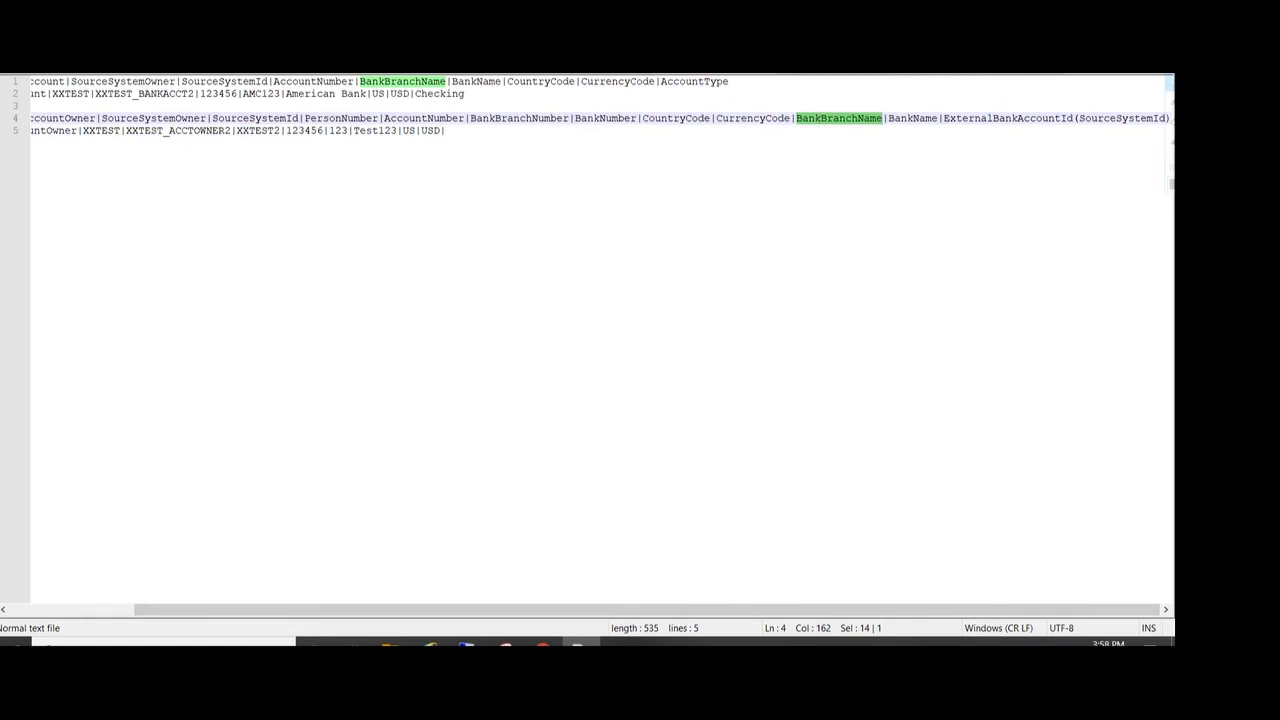
pyautogui.doubleClick(261, 93)
pyautogui.hotkey('ctrl', 'c')
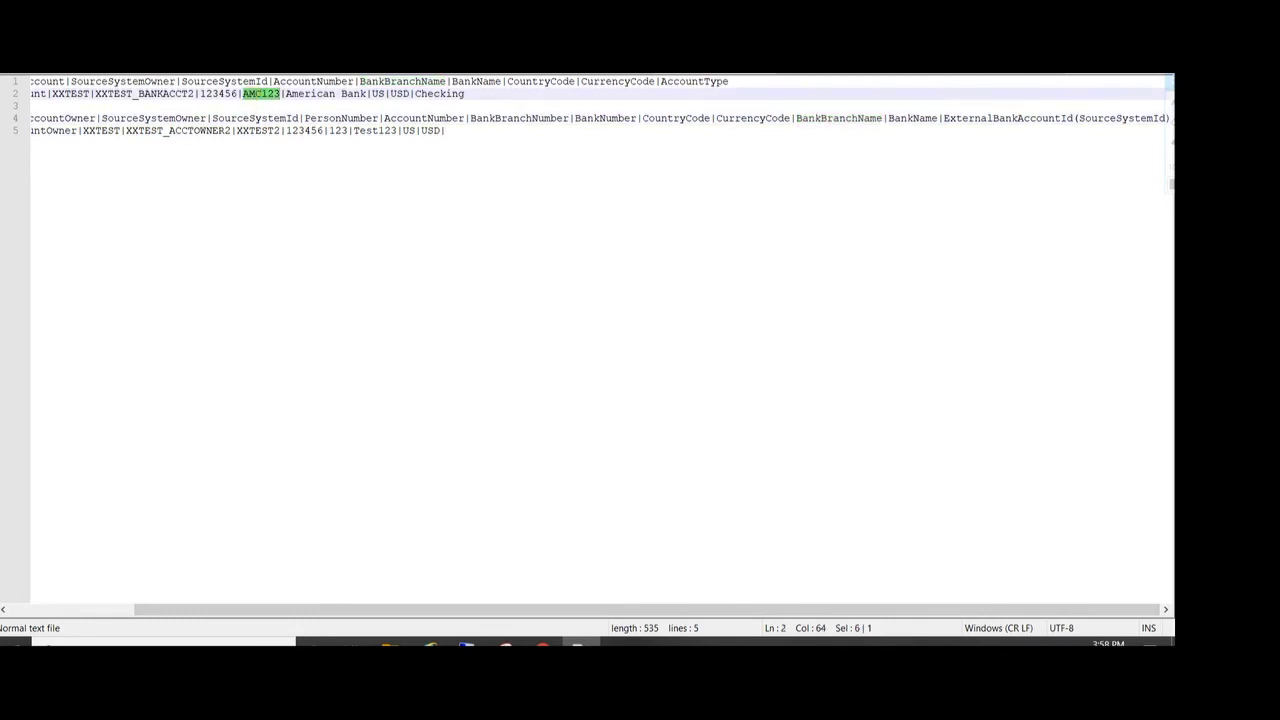
pyautogui.hotkey('ctrl', 'End')
pyautogui.hotkey('ctrl', 'v')
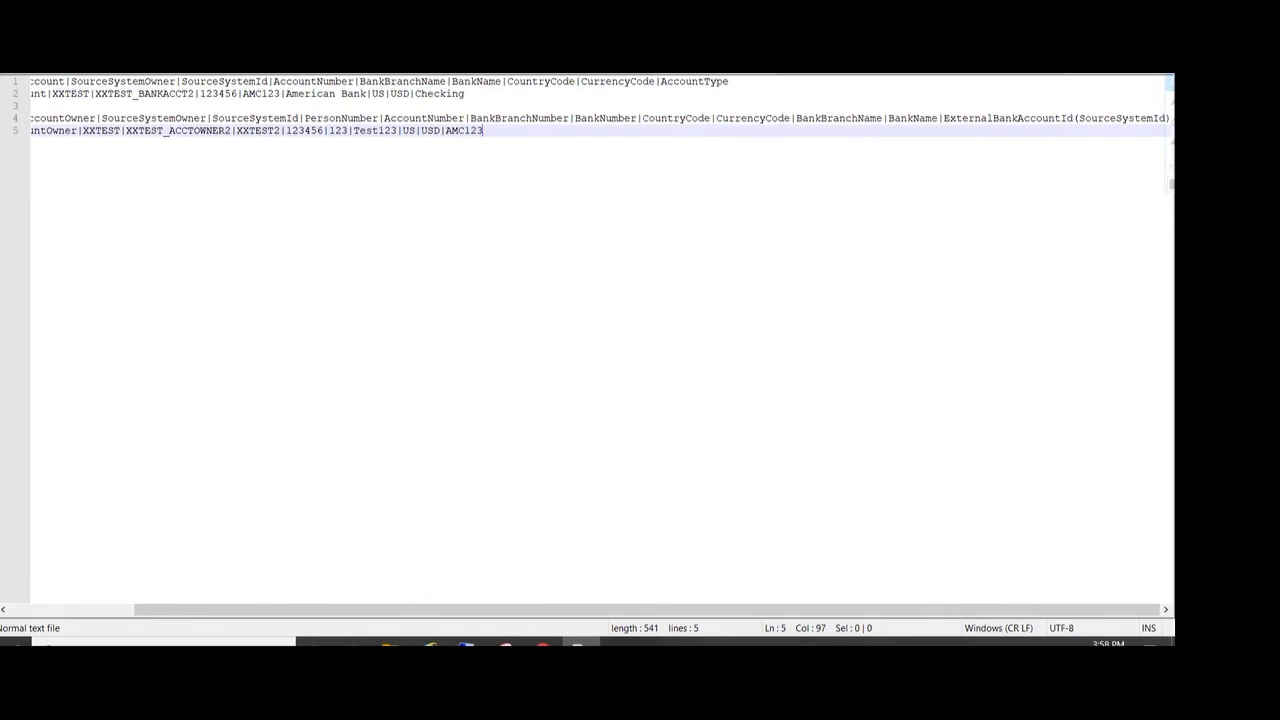
pyautogui.write('|')
# - Copy the bank name American Bank from the ExternalBankAccount record to the end of the owner record, followed by a pipe delimiter
pyautogui.click(286, 93)
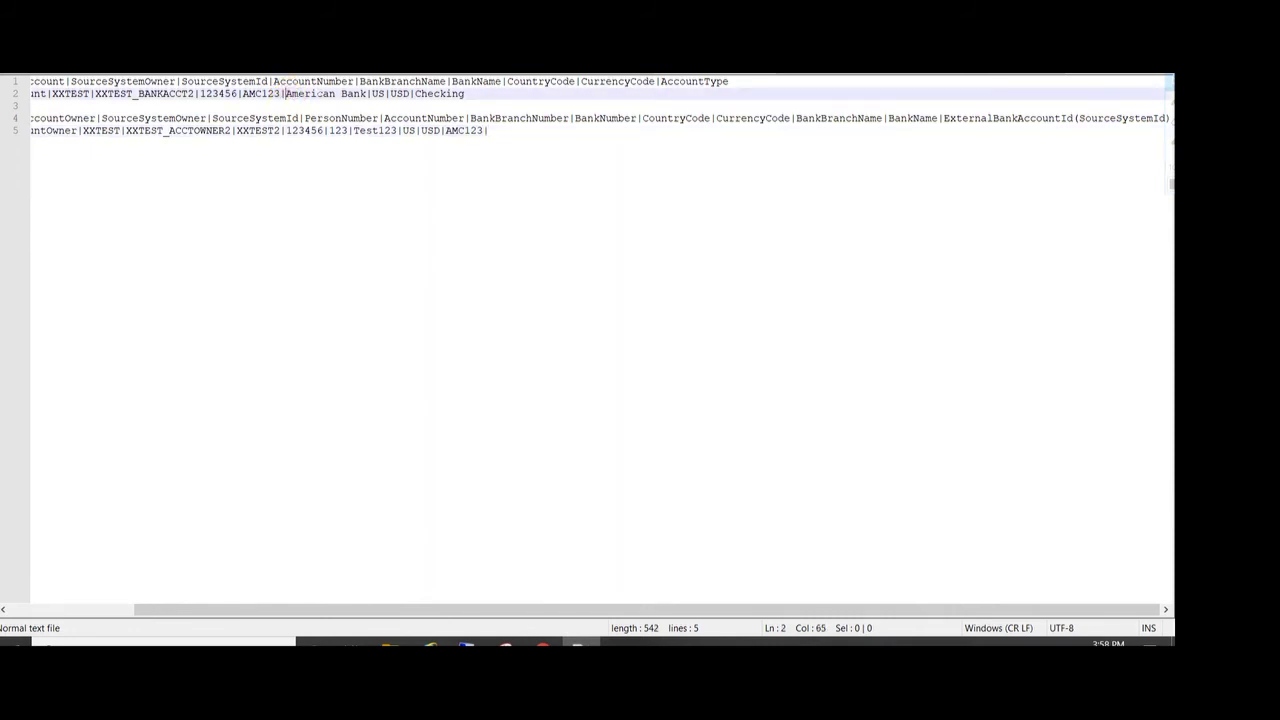
pyautogui.moveTo(286, 93); pyautogui.dragTo(368, 93)
pyautogui.hotkey('ctrl', 'c')
pyautogui.click(488, 130)
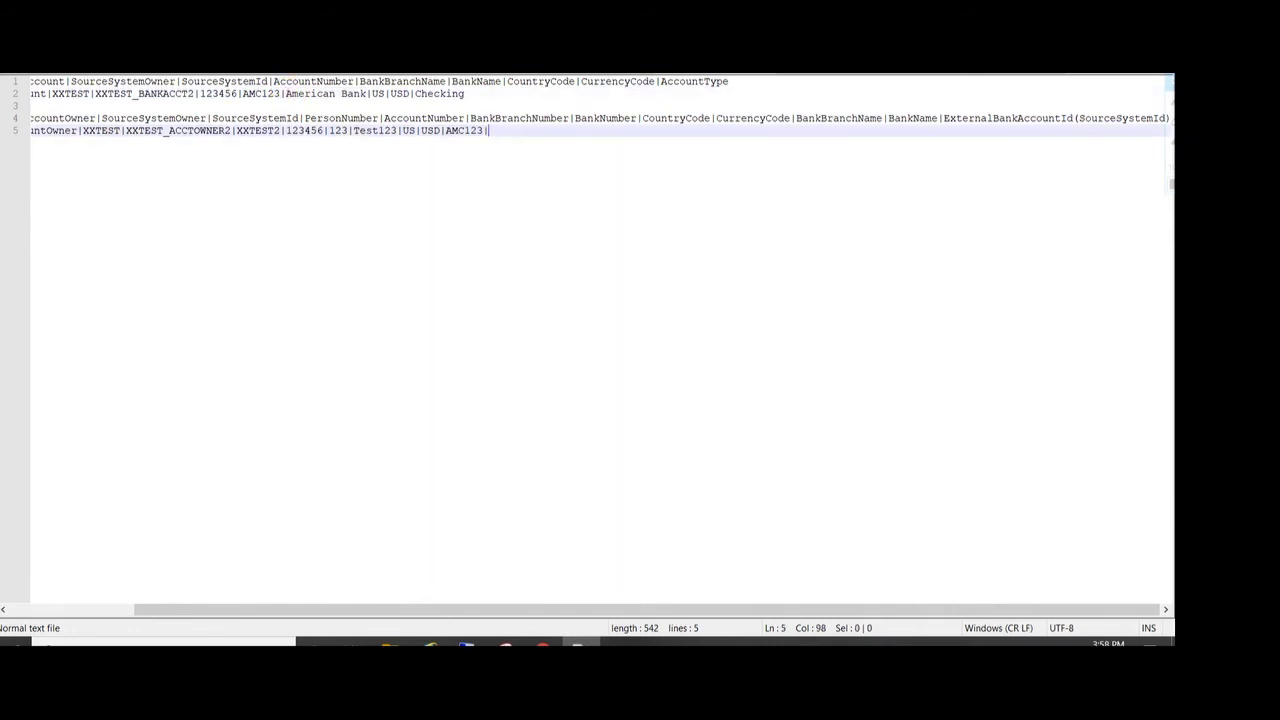
pyautogui.hotkey('ctrl', 'v')
pyautogui.write('|')
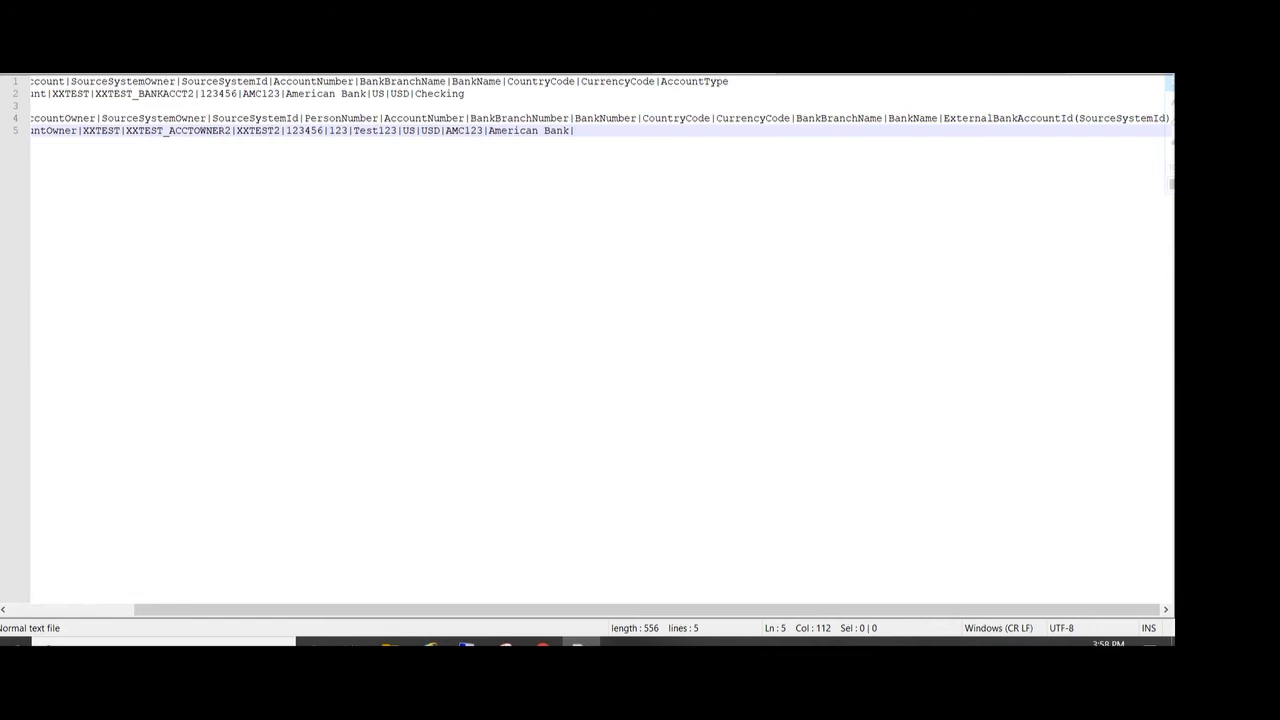
# - Copy the bank account's source system ID XXTEST_BANKACCT2 into the owner record as its ExternalBankAccountId value
pyautogui.doubleClick(172, 93)
pyautogui.hotkey('ctrl', 'c')
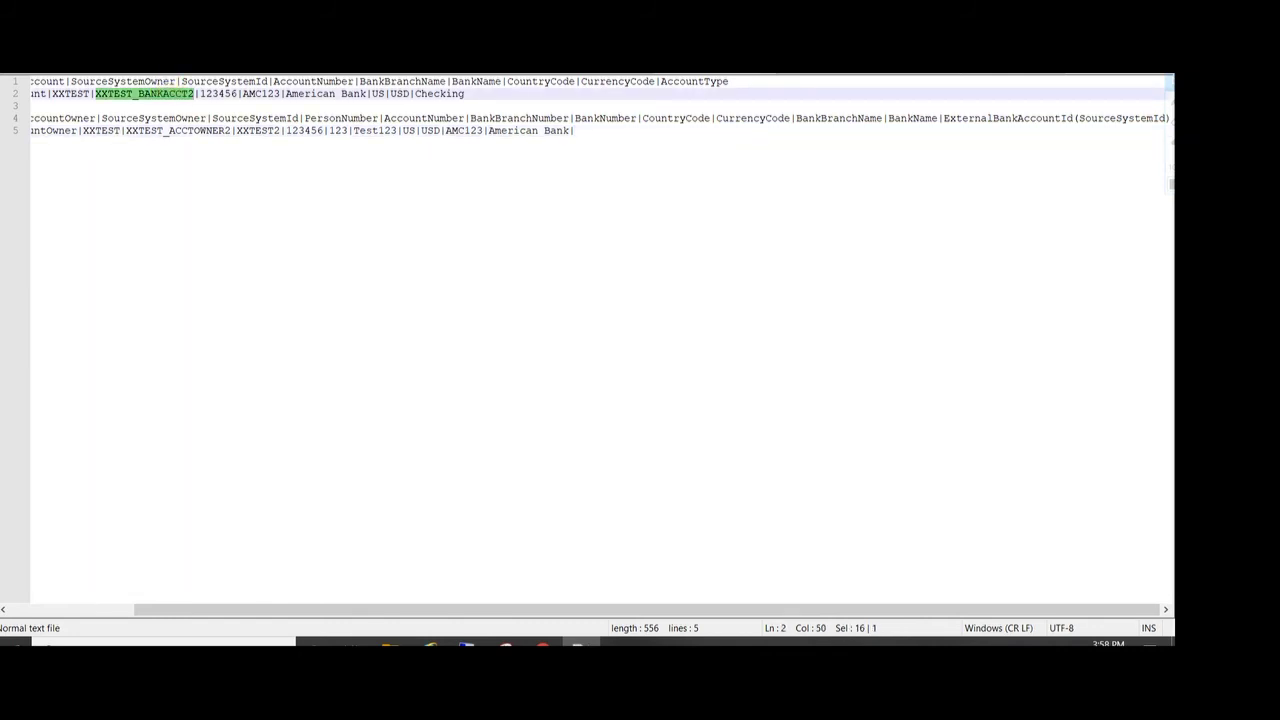
pyautogui.click(600, 130)
pyautogui.hotkey('ctrl', 'v')
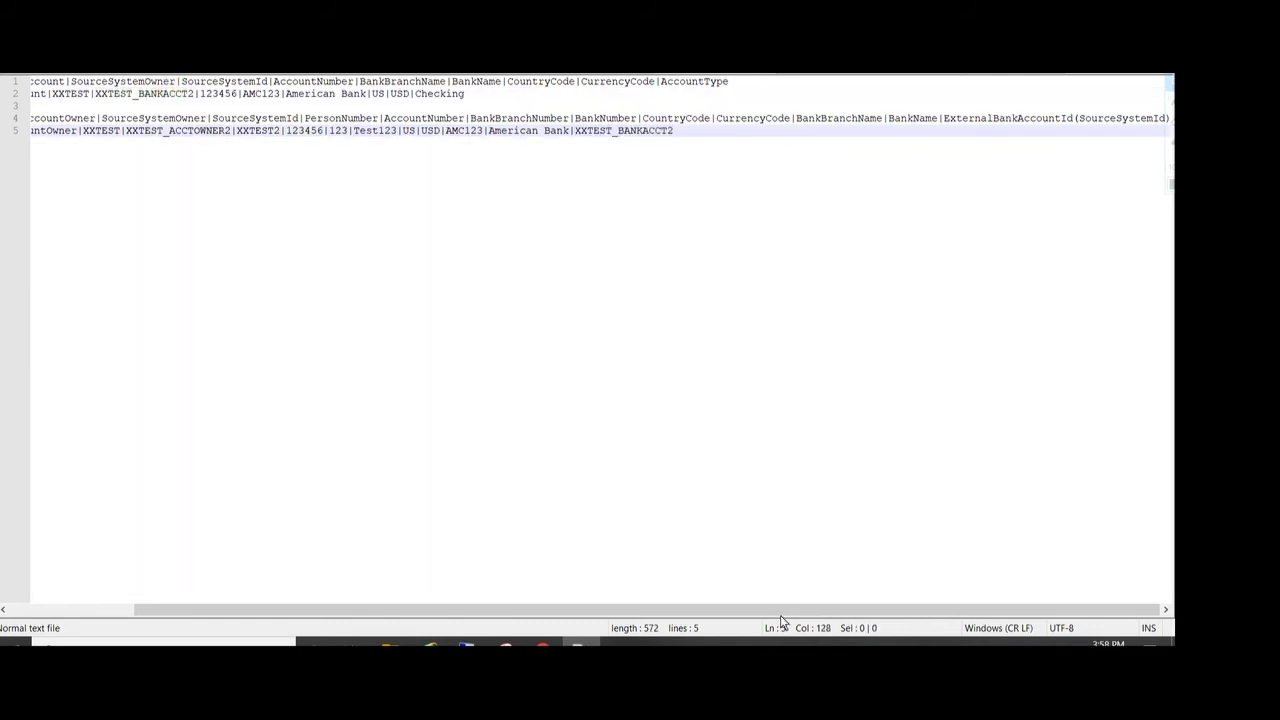
pyautogui.moveTo(533, 608); pyautogui.dragTo(409, 608)
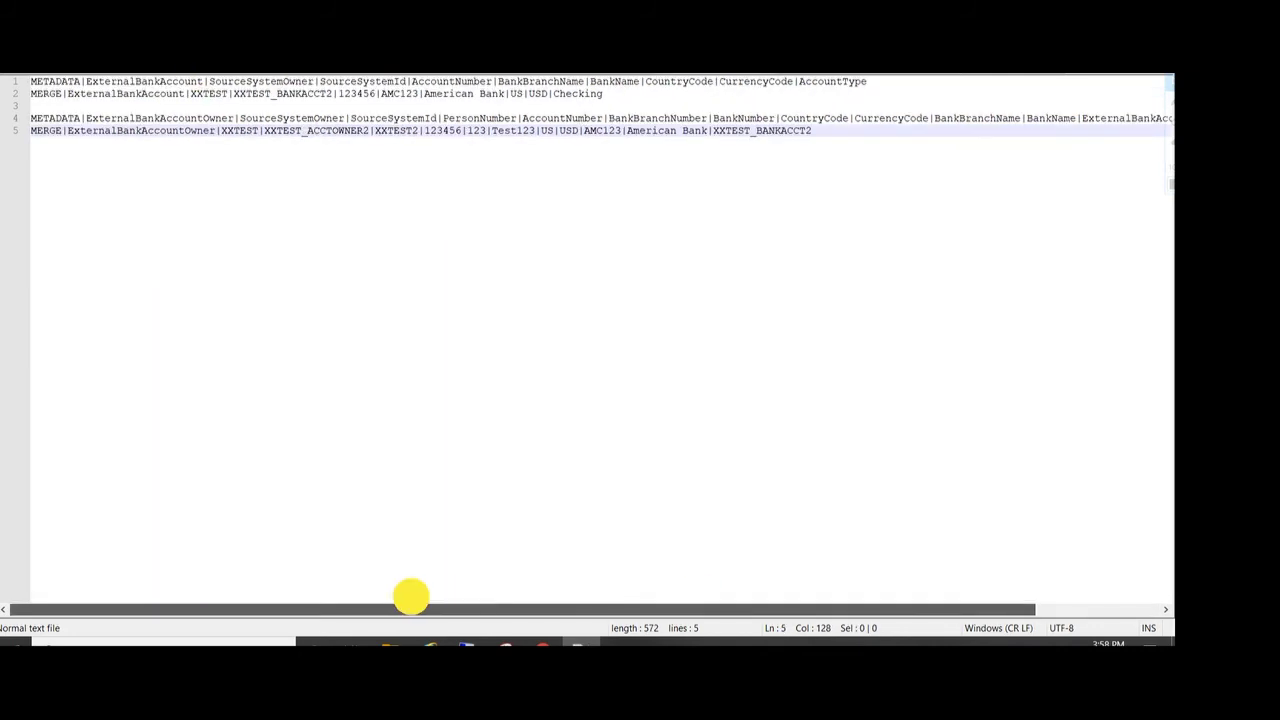
# - Switch to File Explorer and open the Bank Account folder inside the Training folder
pyautogui.click(390, 643)
pyautogui.click(350, 615)
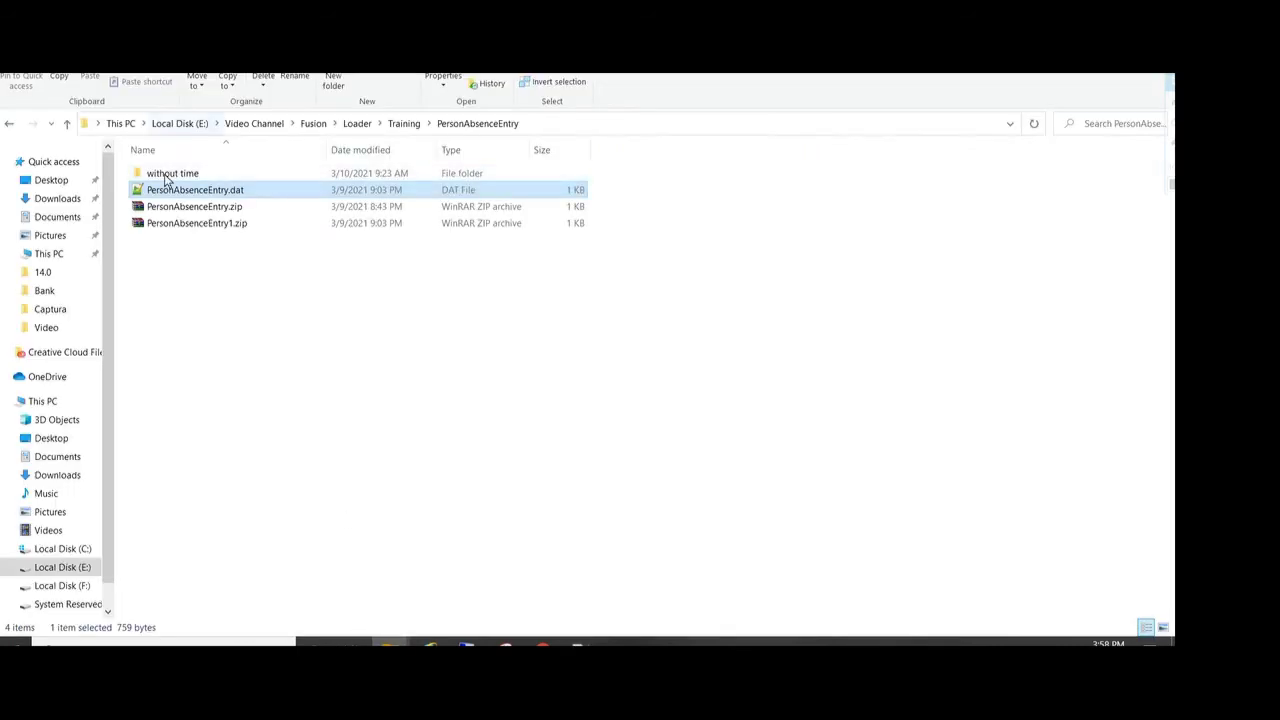
pyautogui.click(405, 124)
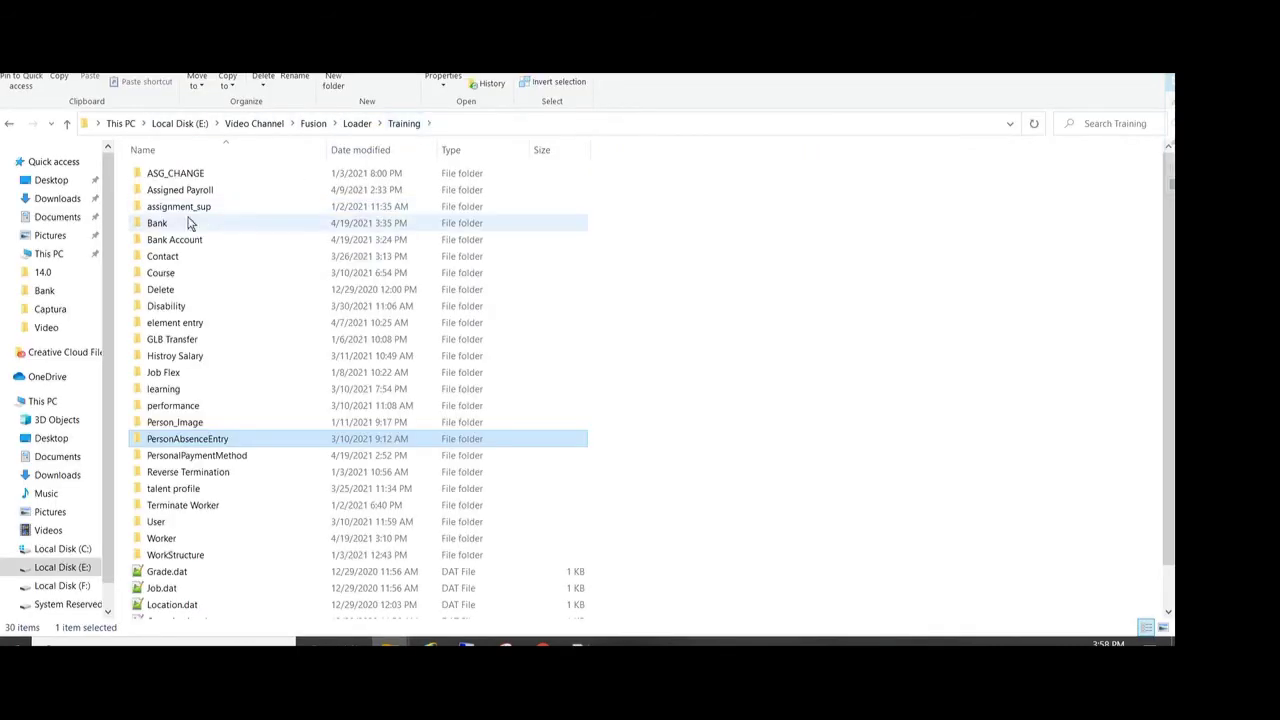
pyautogui.scroll(-1, 211, 249)
pyautogui.scroll(1, 206, 246)
pyautogui.doubleClick(202, 240)
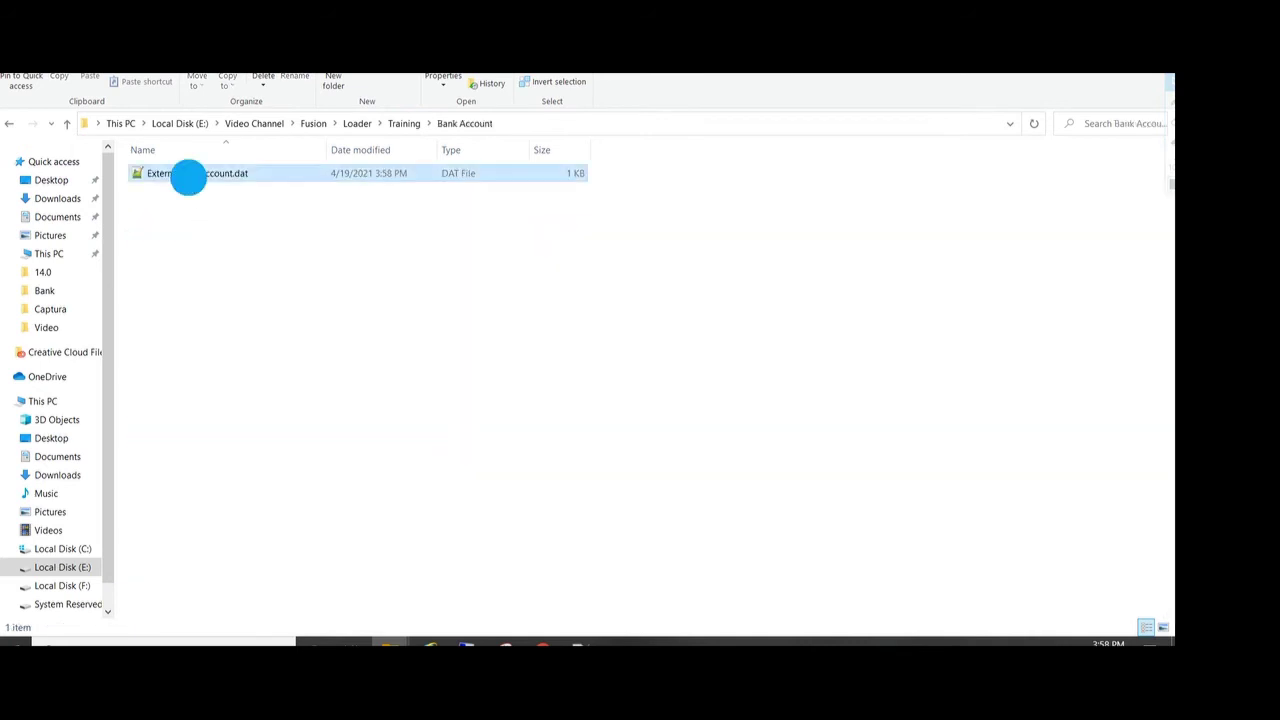
# - Compress ExternalBankAccount.dat into an archive in ZIP format
pyautogui.doubleClick(188, 177)
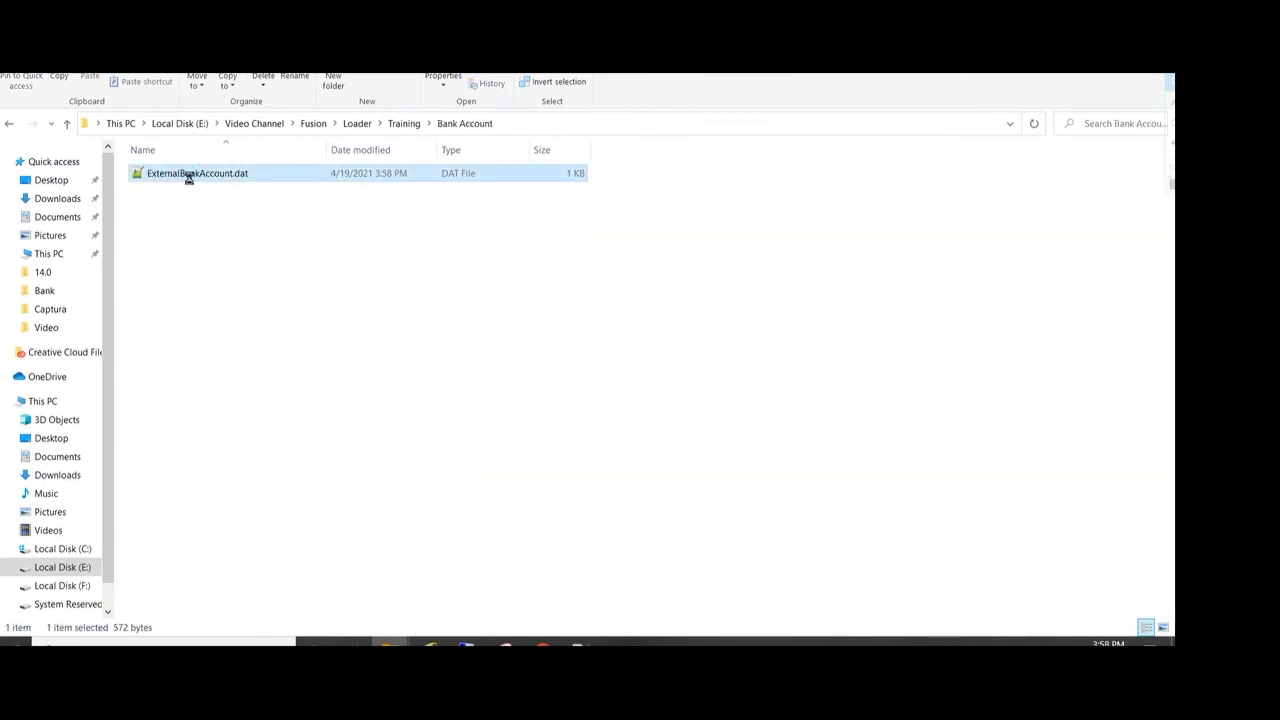
pyautogui.rightClick(189, 179)
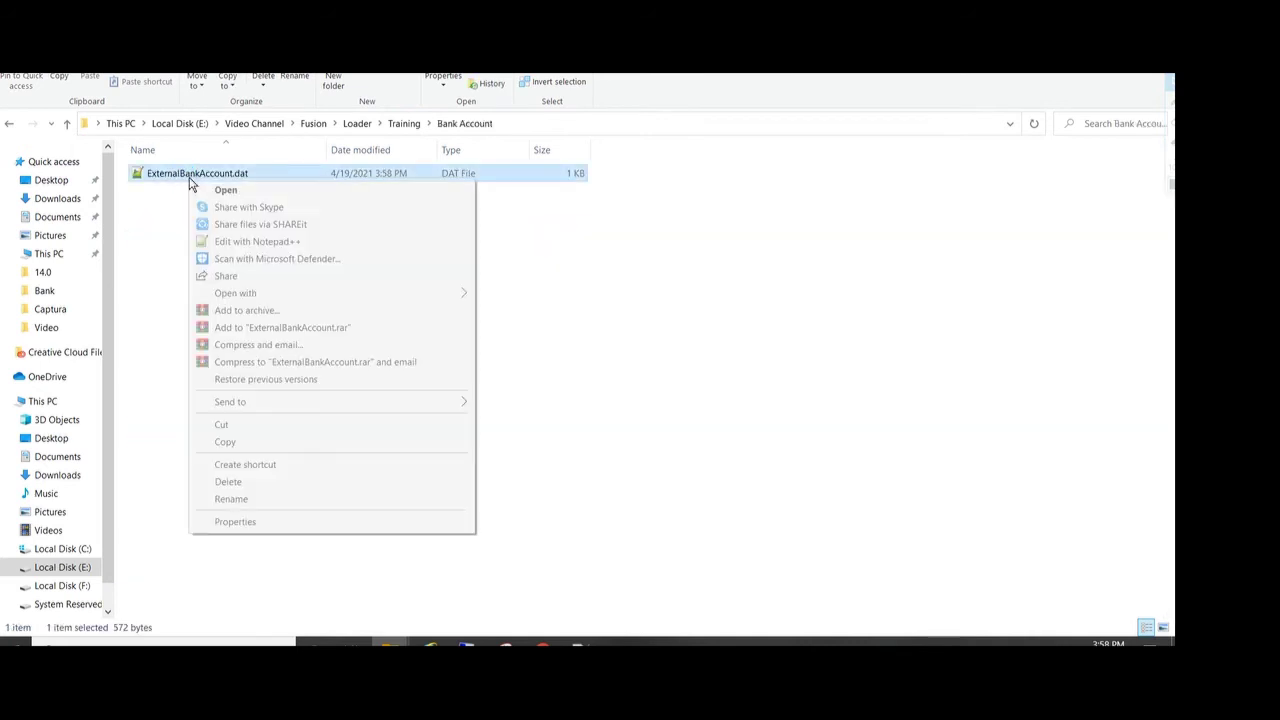
pyautogui.click(247, 310)
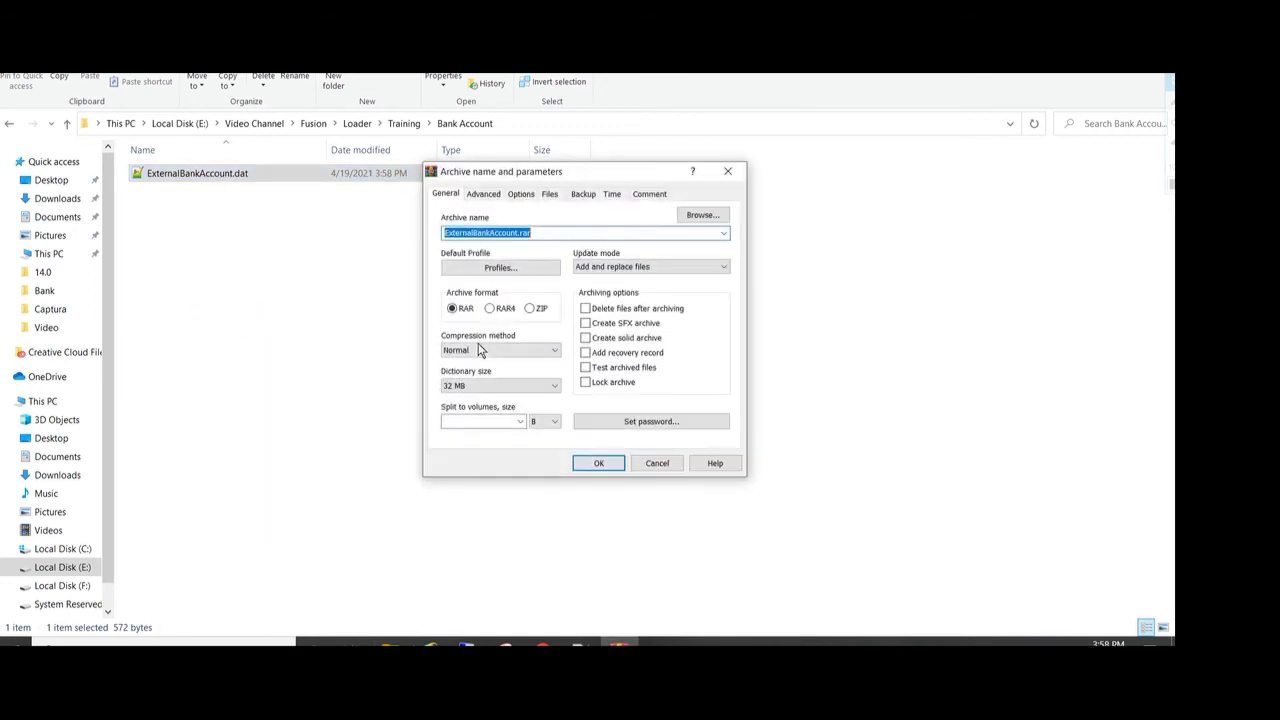
pyautogui.click(530, 308)
pyautogui.click(613, 465)
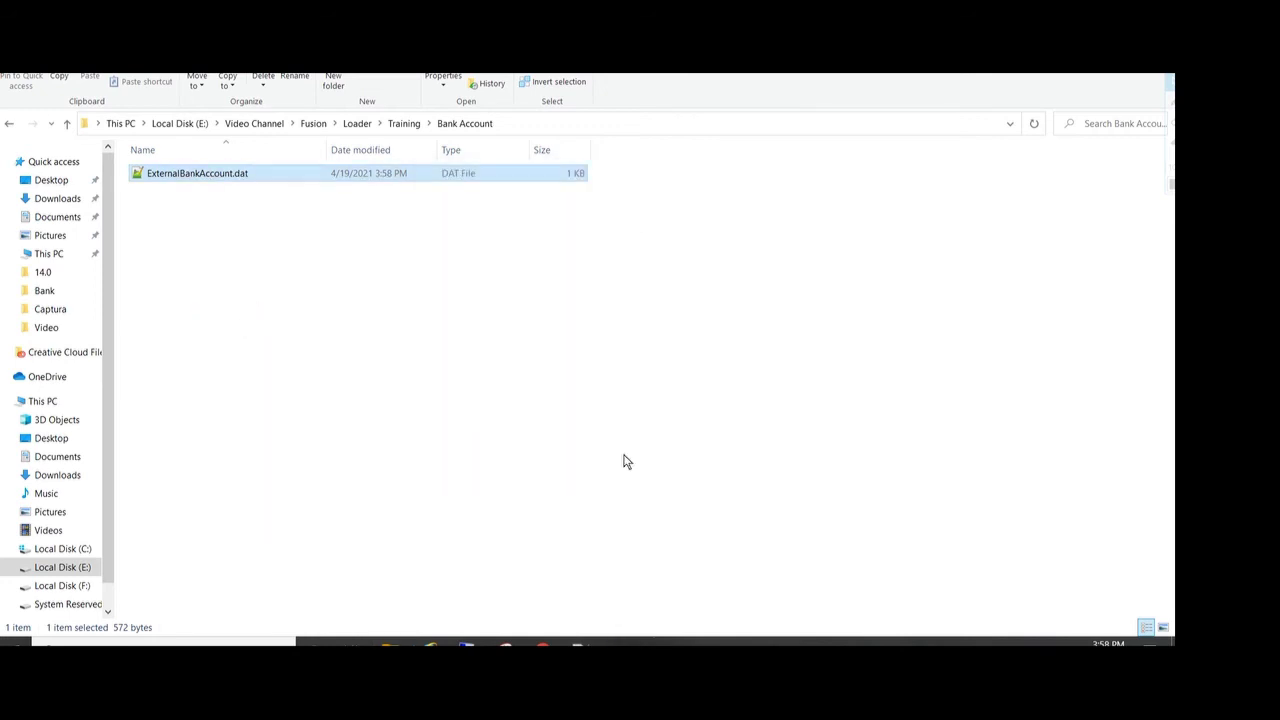
# - Switch to Oracle in the browser and open the Import and Load Data task in Data Exchange
pyautogui.click(543, 642)
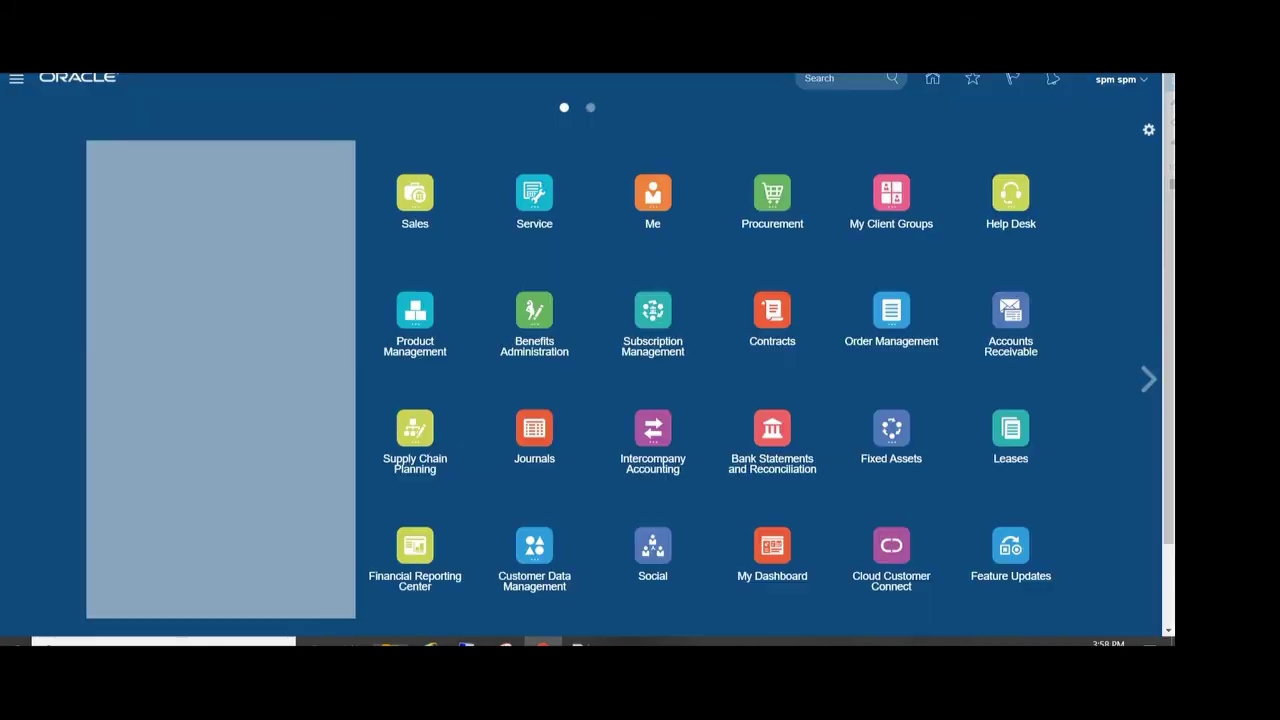
pyautogui.click(887, 194)
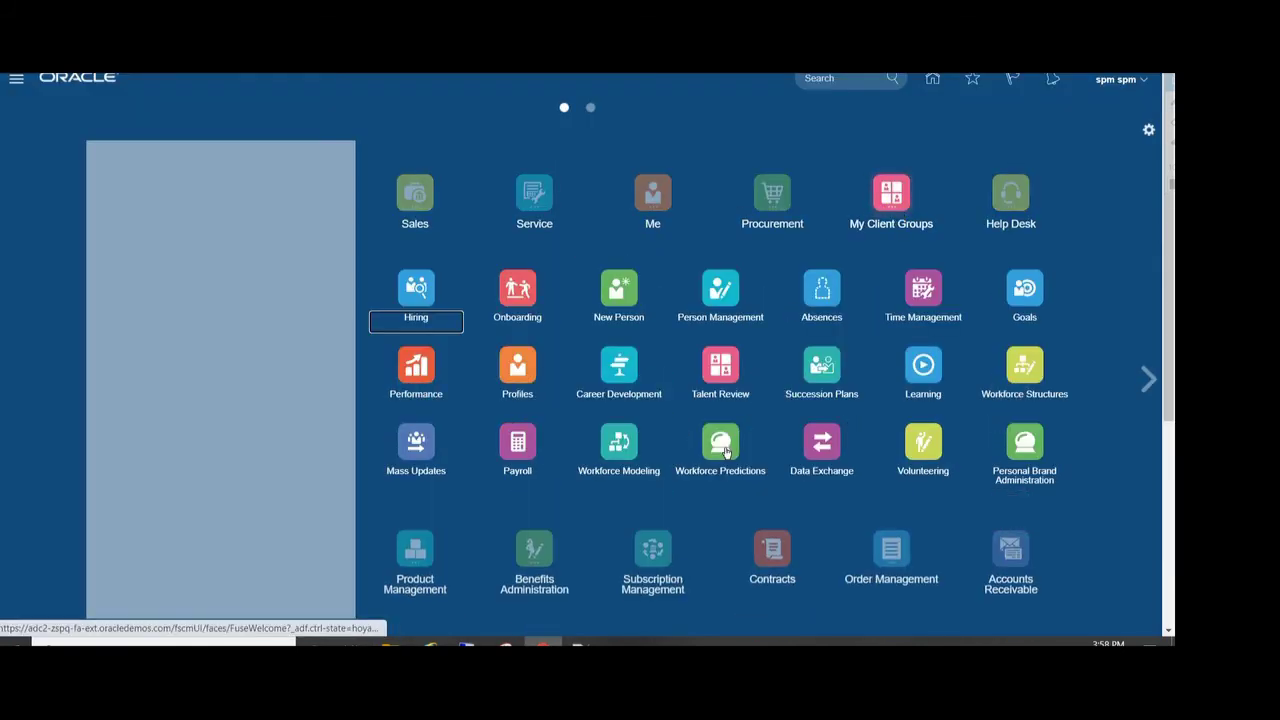
pyautogui.click(833, 449)
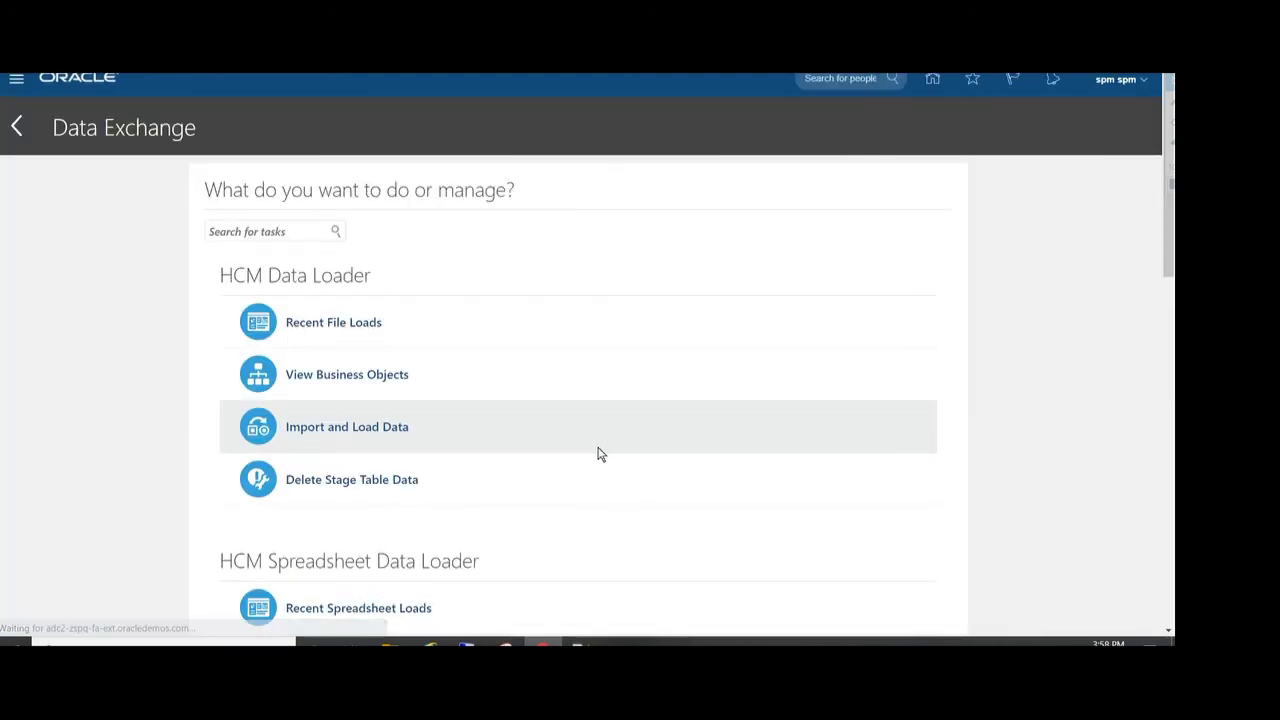
pyautogui.click(357, 432)
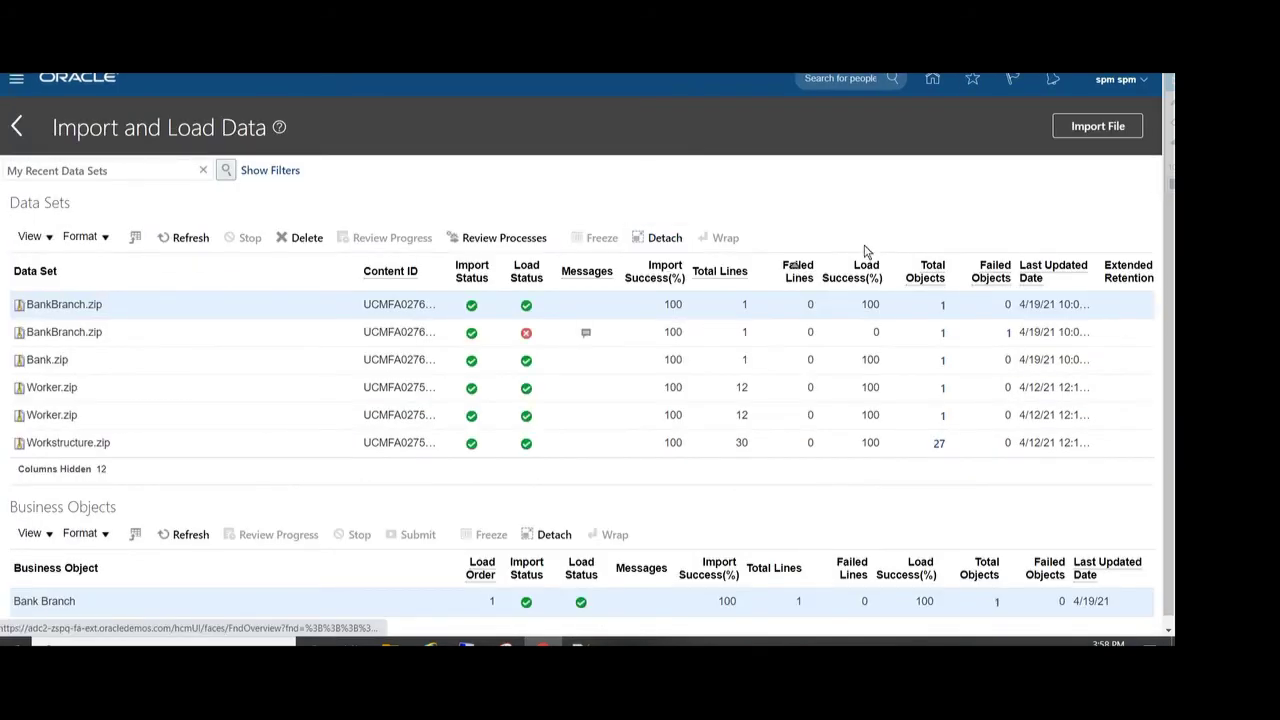
# - Start a file import and choose the local file ExternalBankAccount.zip from the Bank Account folder
pyautogui.click(1097, 127)
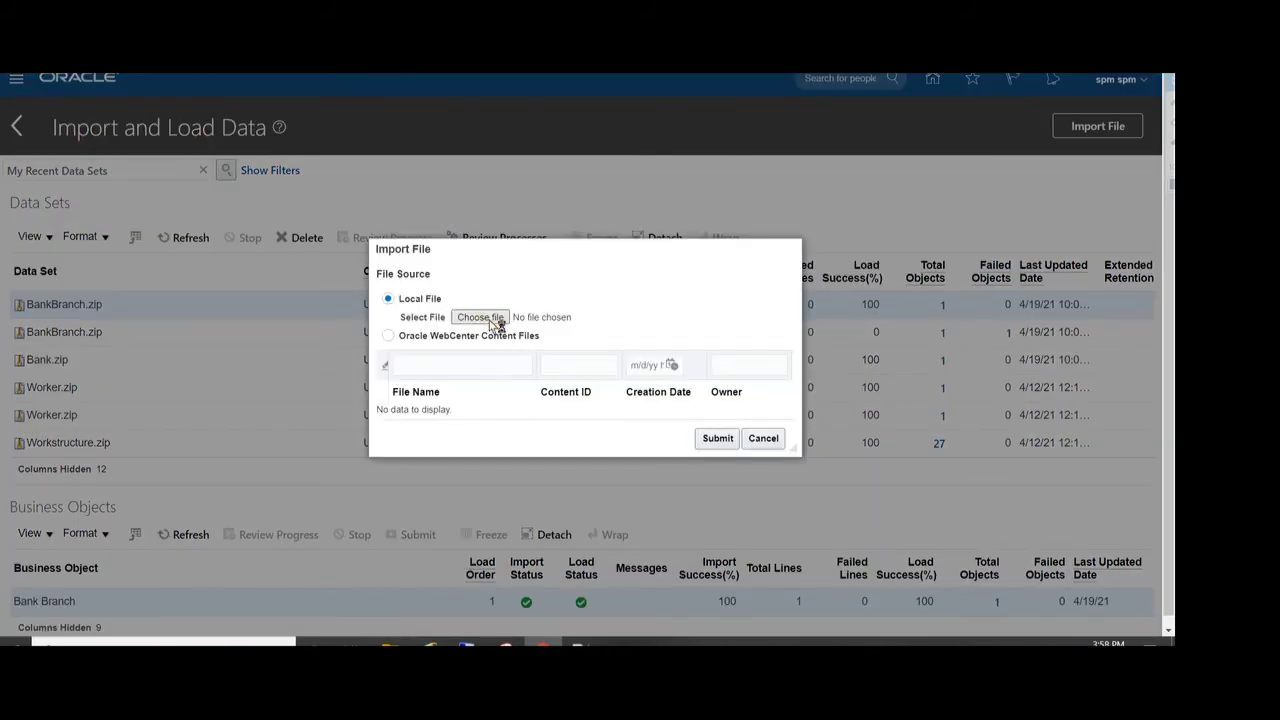
pyautogui.click(498, 316)
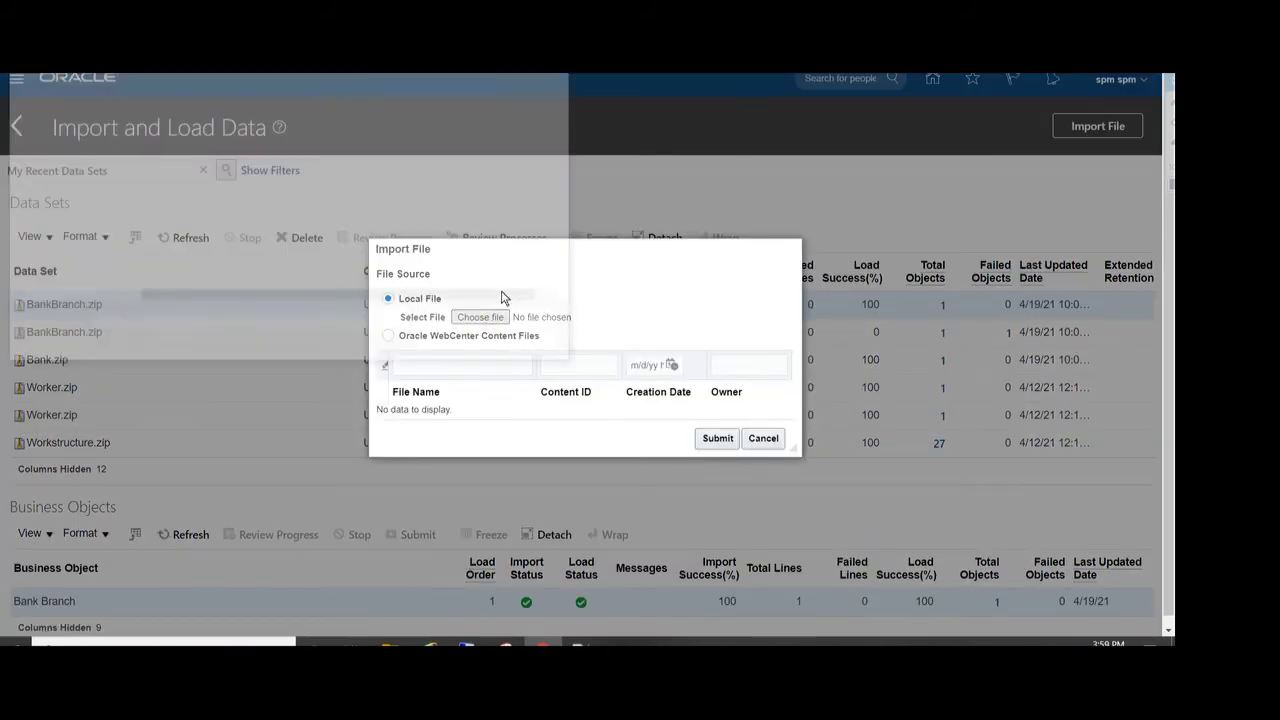
pyautogui.scroll(10, 290, 165)
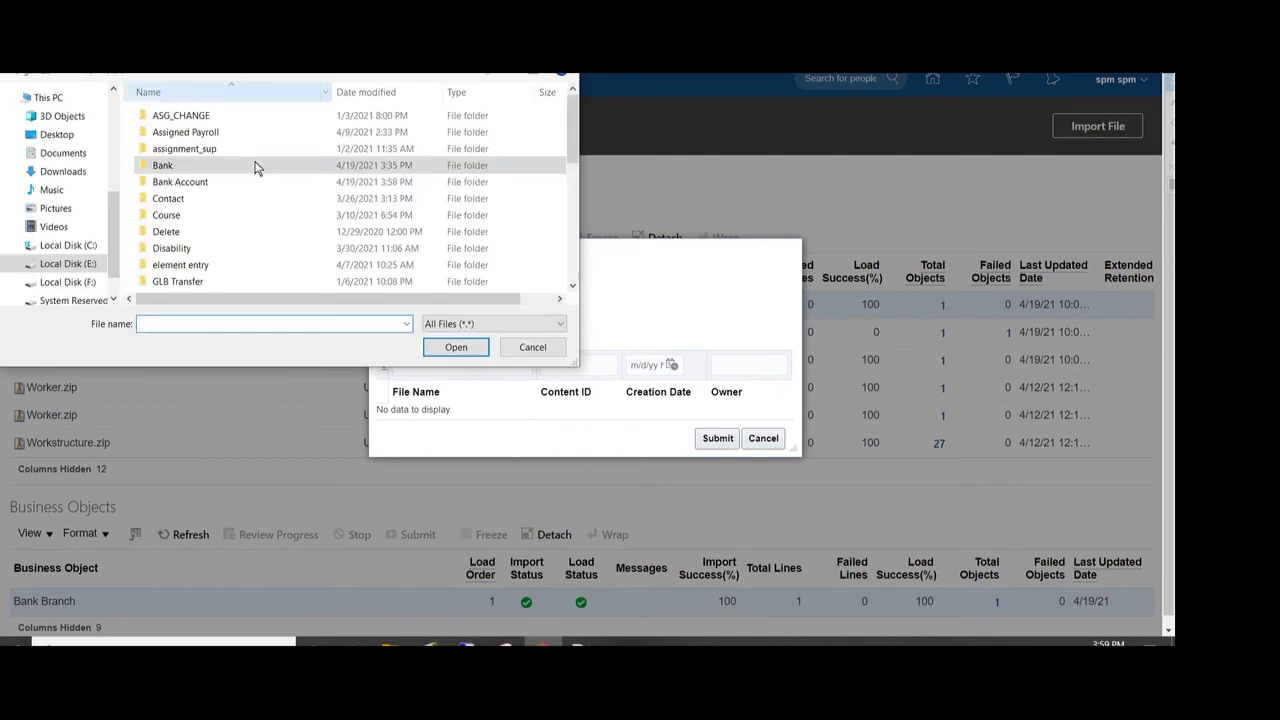
pyautogui.doubleClick(180, 181)
pyautogui.doubleClick(177, 134)
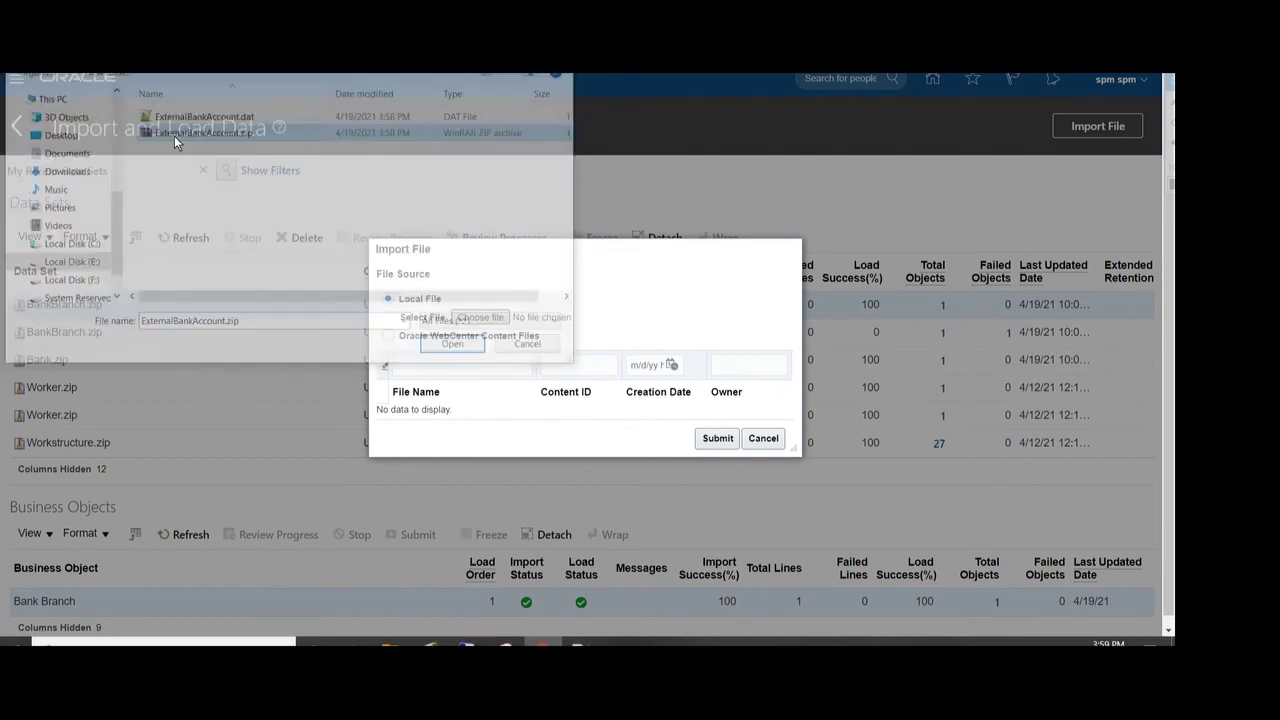
# - Submit the selected file and run the Import and Load HCM Data File process with its default parameters
pyautogui.click(721, 438)
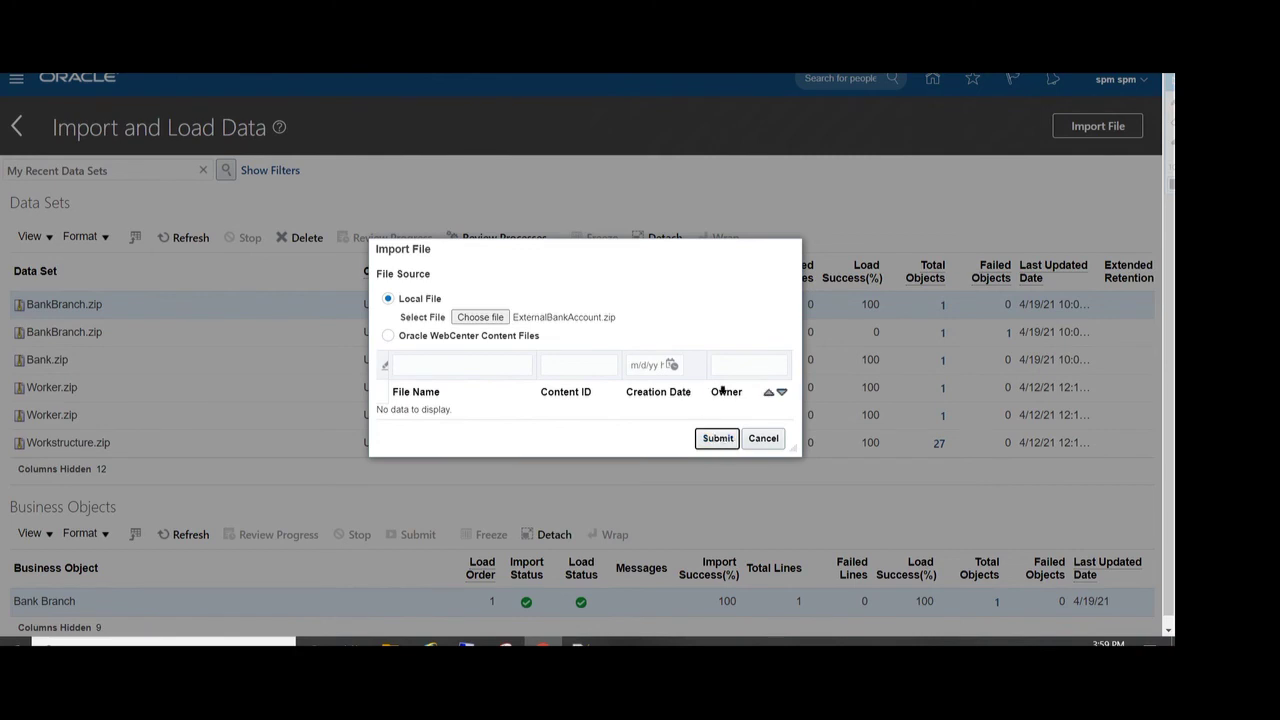
pyautogui.click(716, 438)
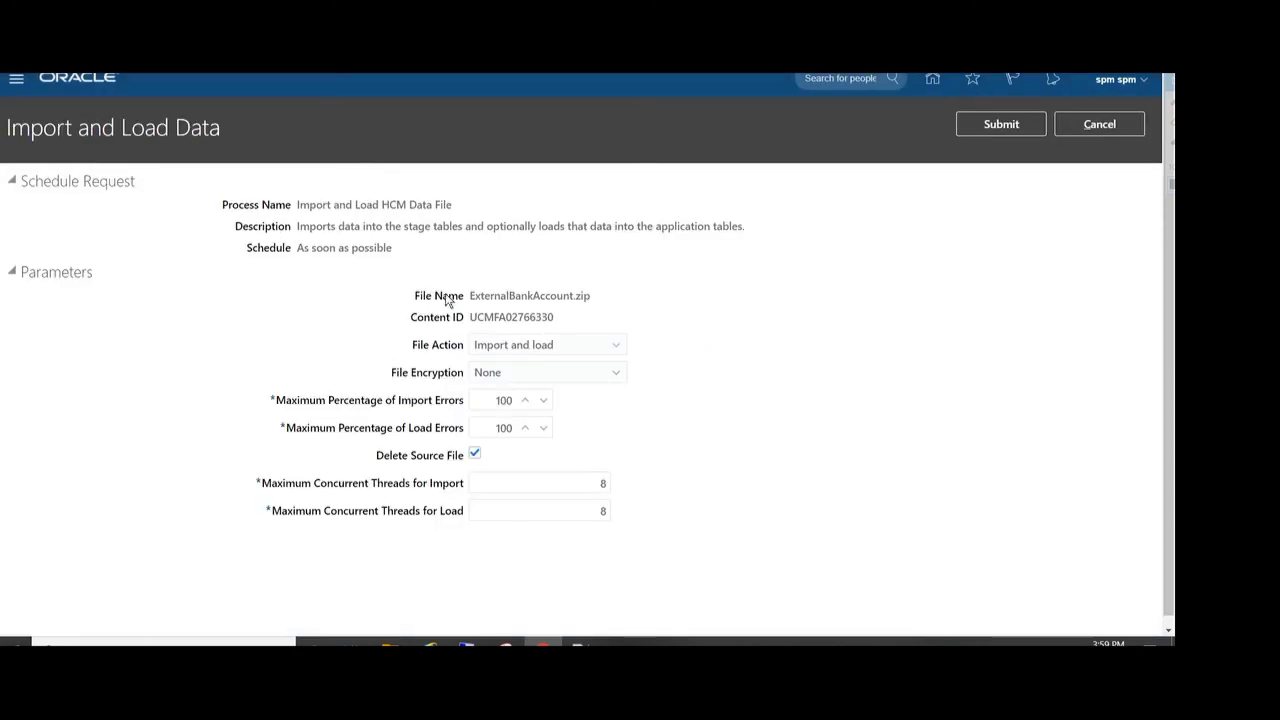
pyautogui.click(1000, 128)
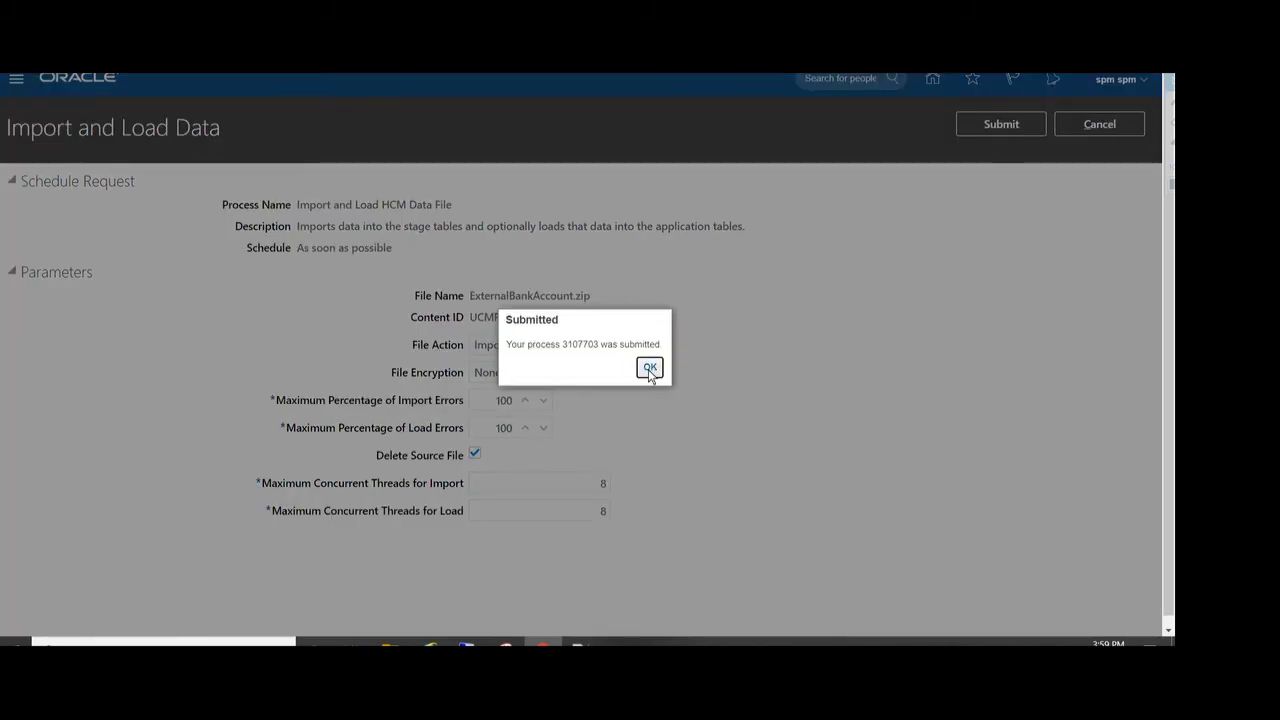
pyautogui.click(649, 368)
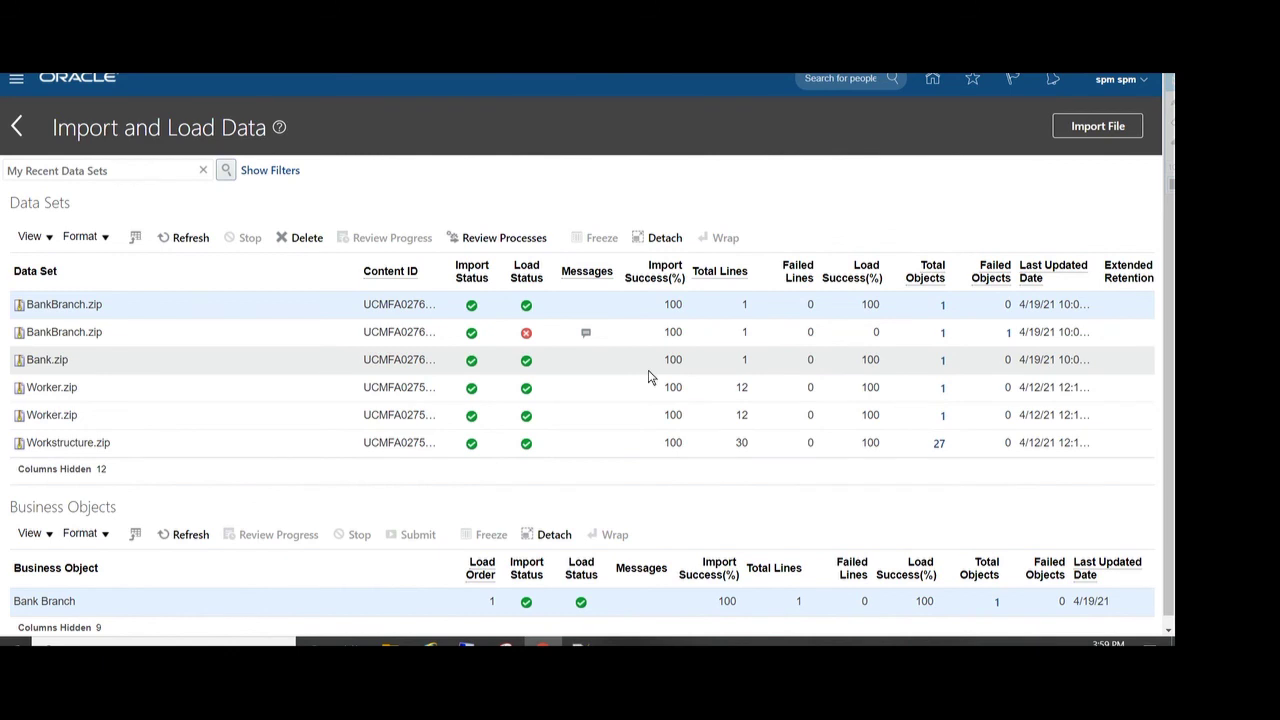
# - Refresh the Data Sets list until ExternalBankAccount.zip is listed and check its import success percentage
pyautogui.click(190, 240)
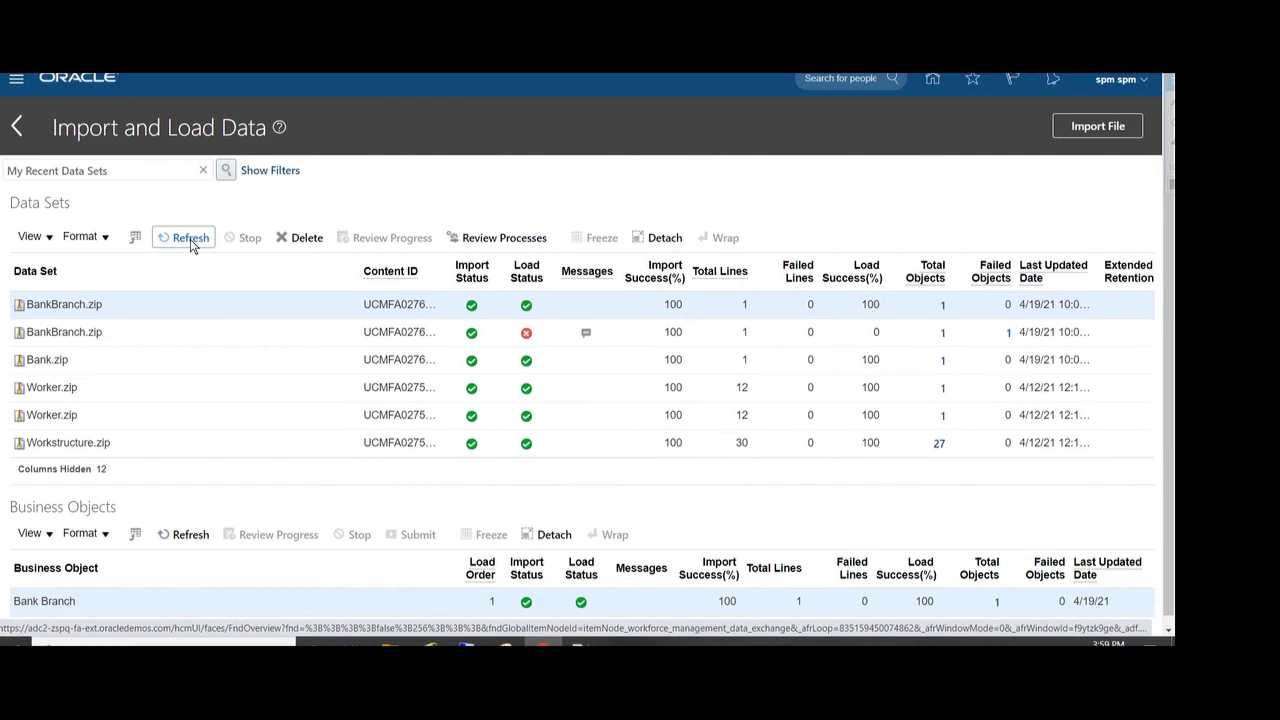
pyautogui.click(192, 242)
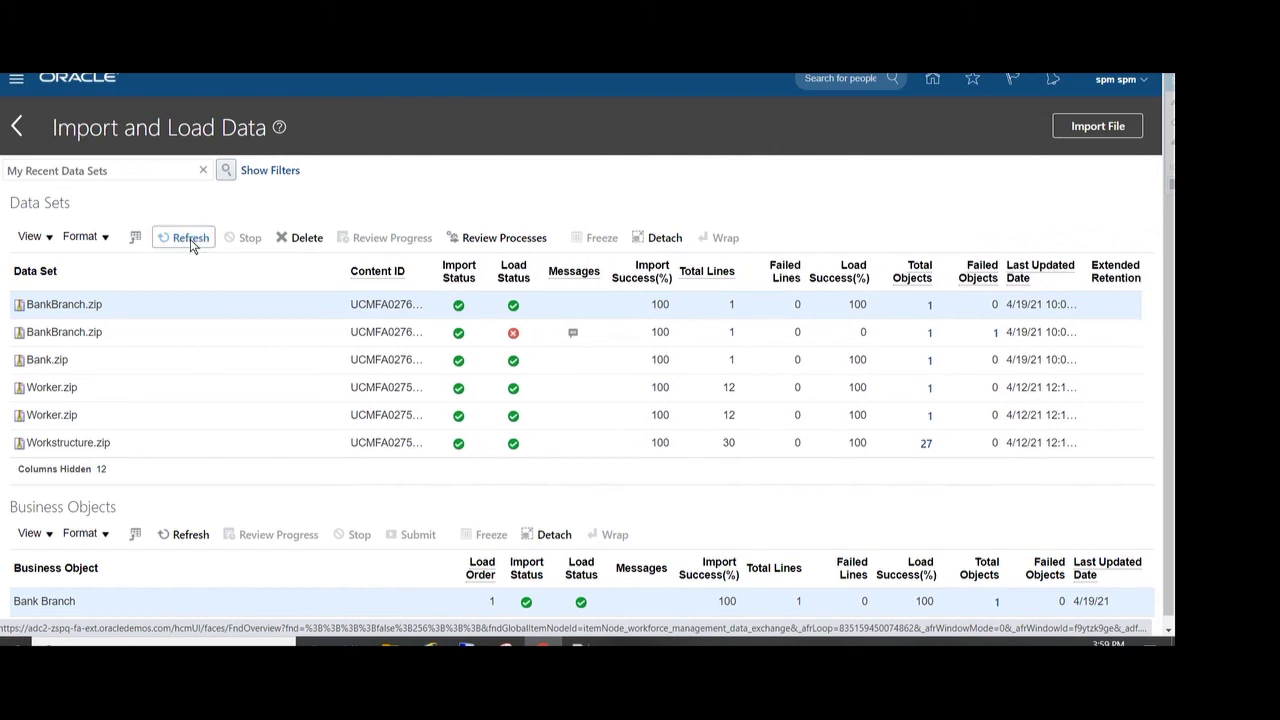
pyautogui.click(193, 242)
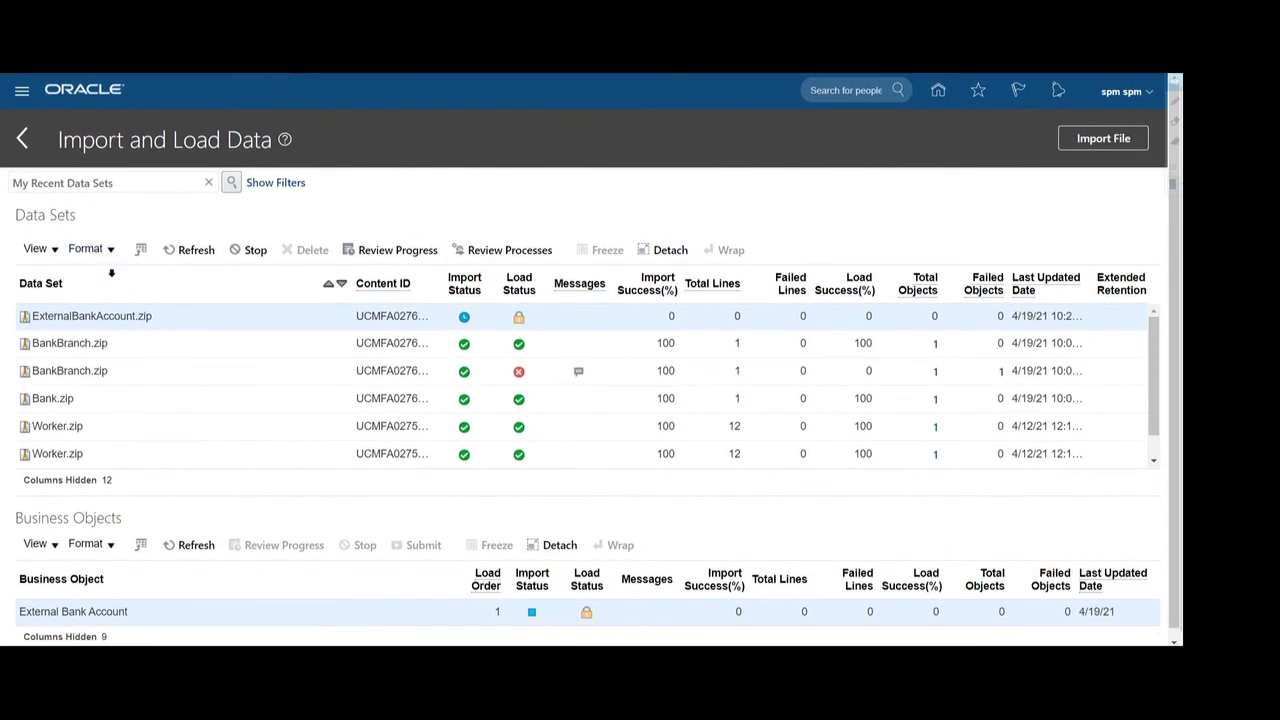
pyautogui.click(193, 250)
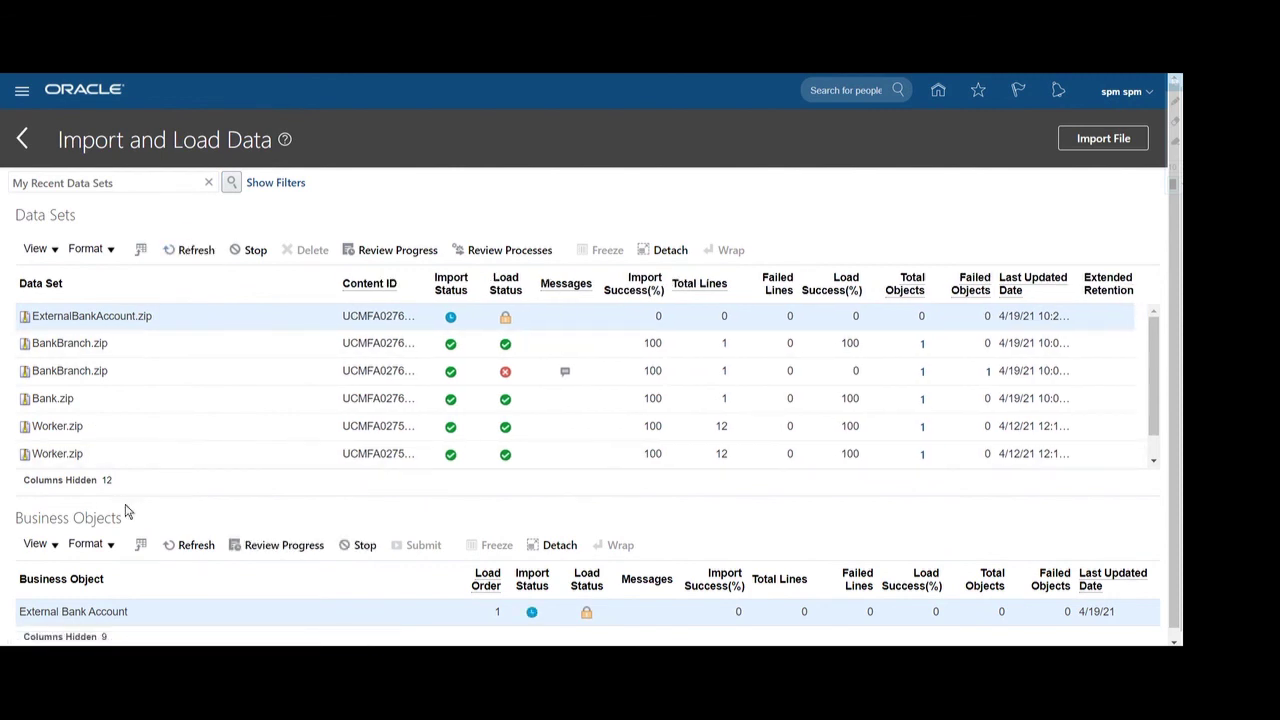
pyautogui.click(198, 250)
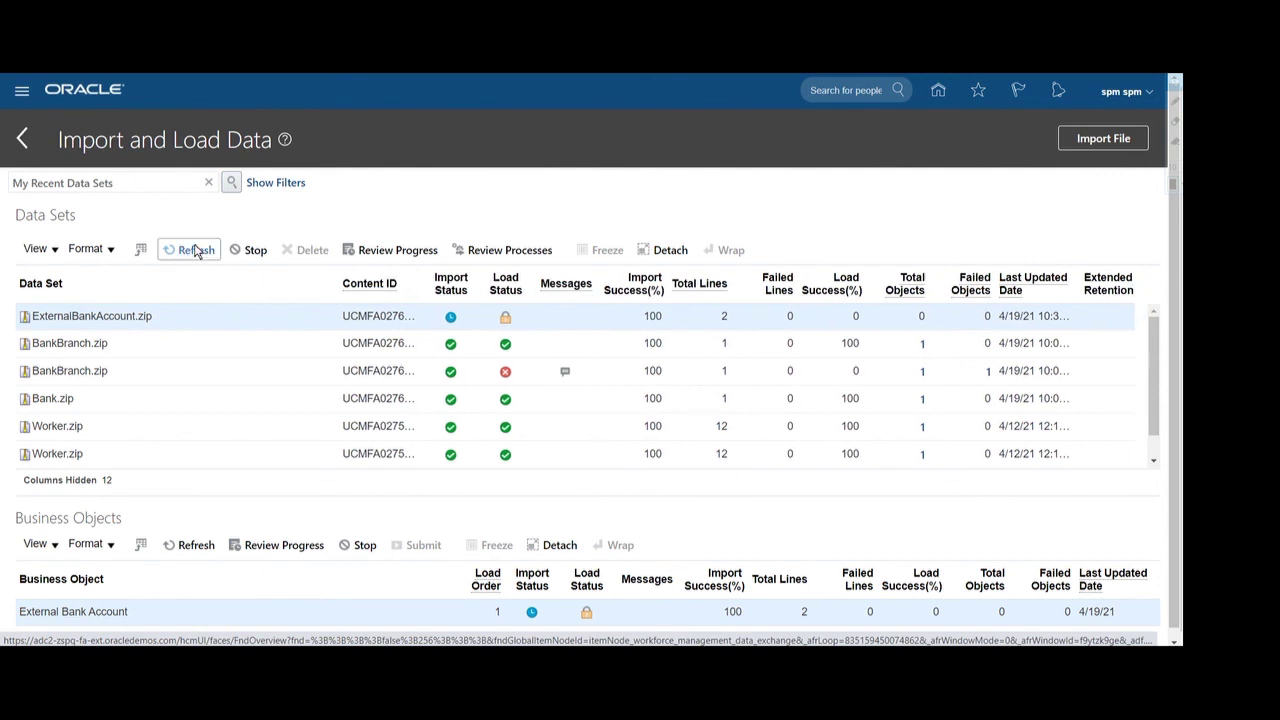
pyautogui.doubleClick(666, 316)
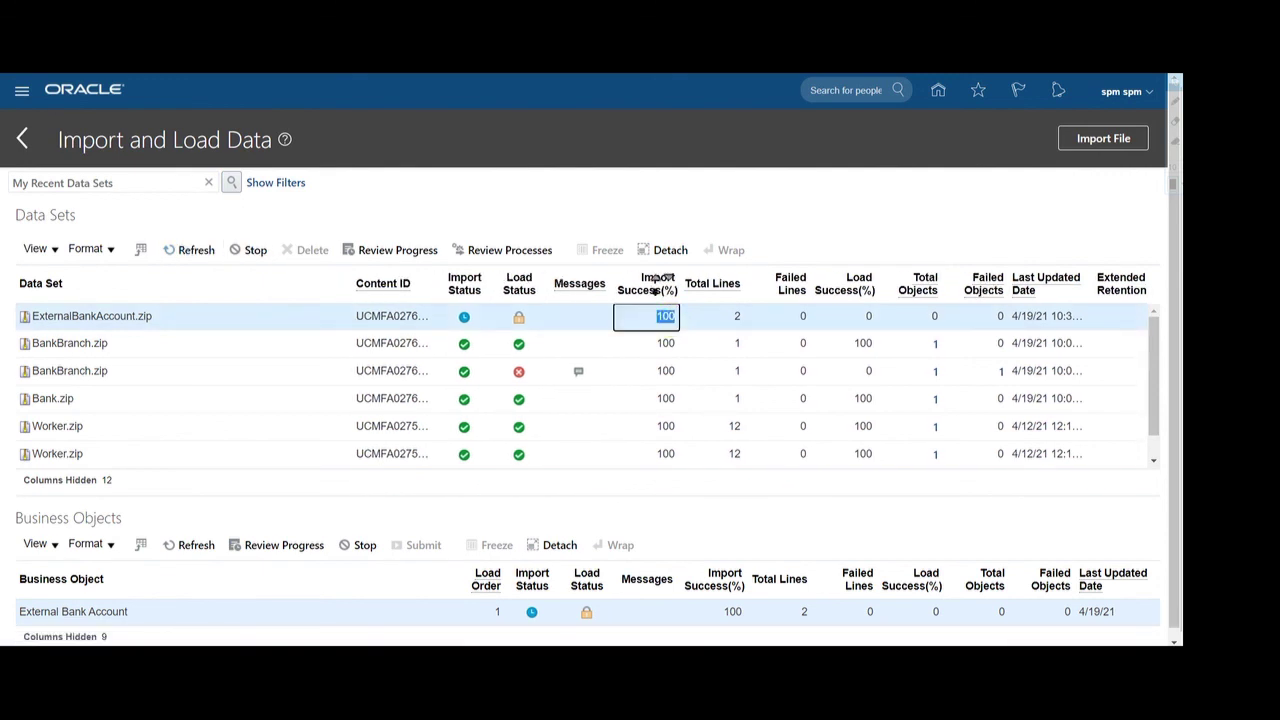
# - Keep refreshing the data sets to follow the load of ExternalBankAccount.zip, checking its load status and load success percentage
pyautogui.click(190, 250)
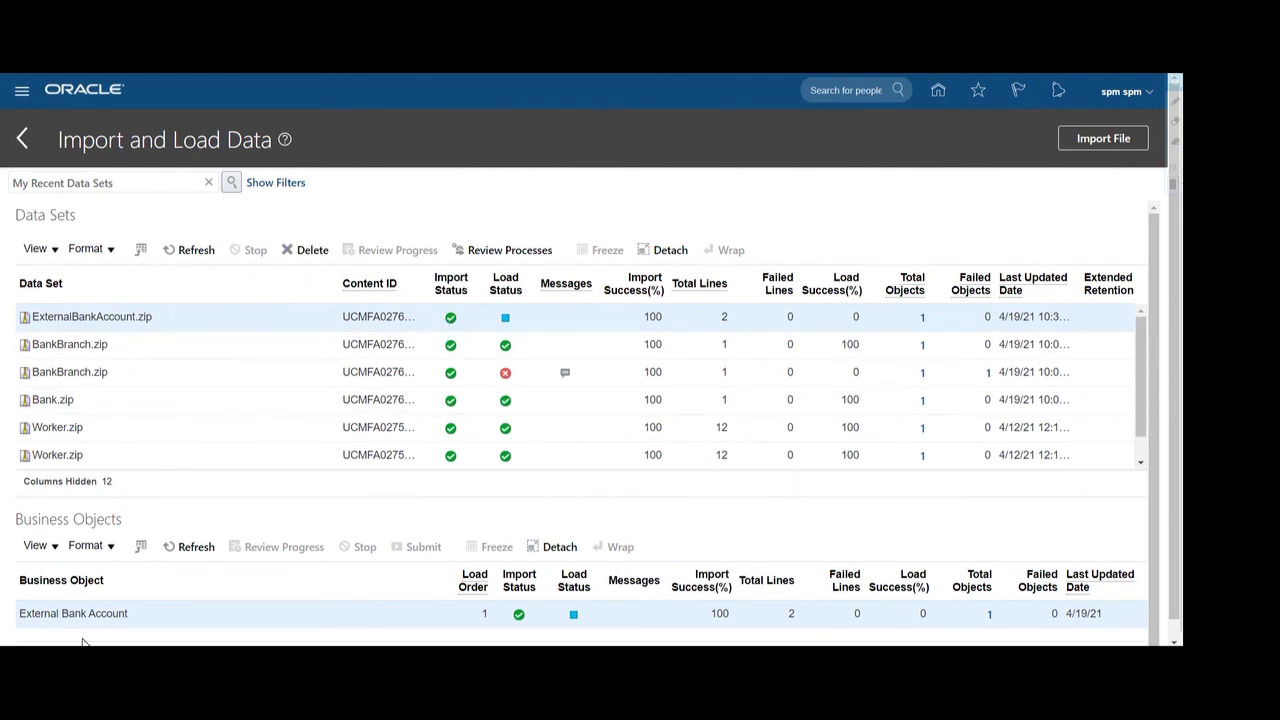
pyautogui.click(193, 248)
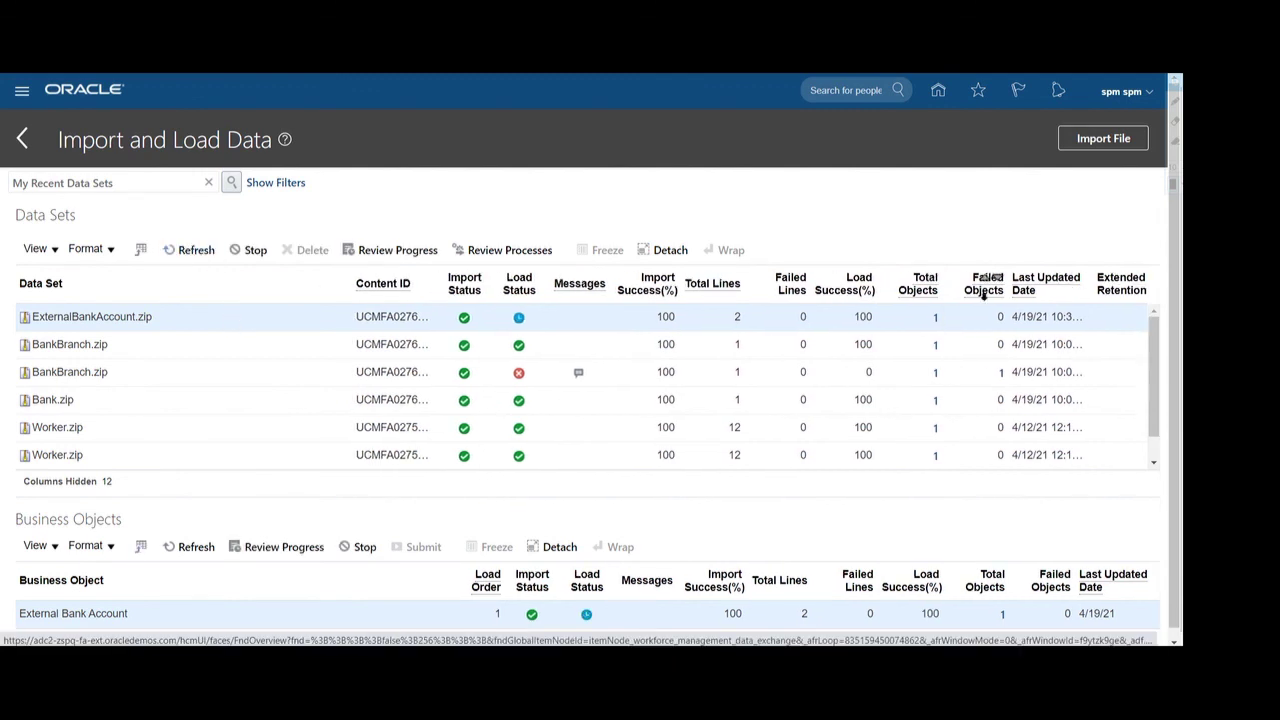
pyautogui.click(855, 315)
pyautogui.doubleClick(874, 317)
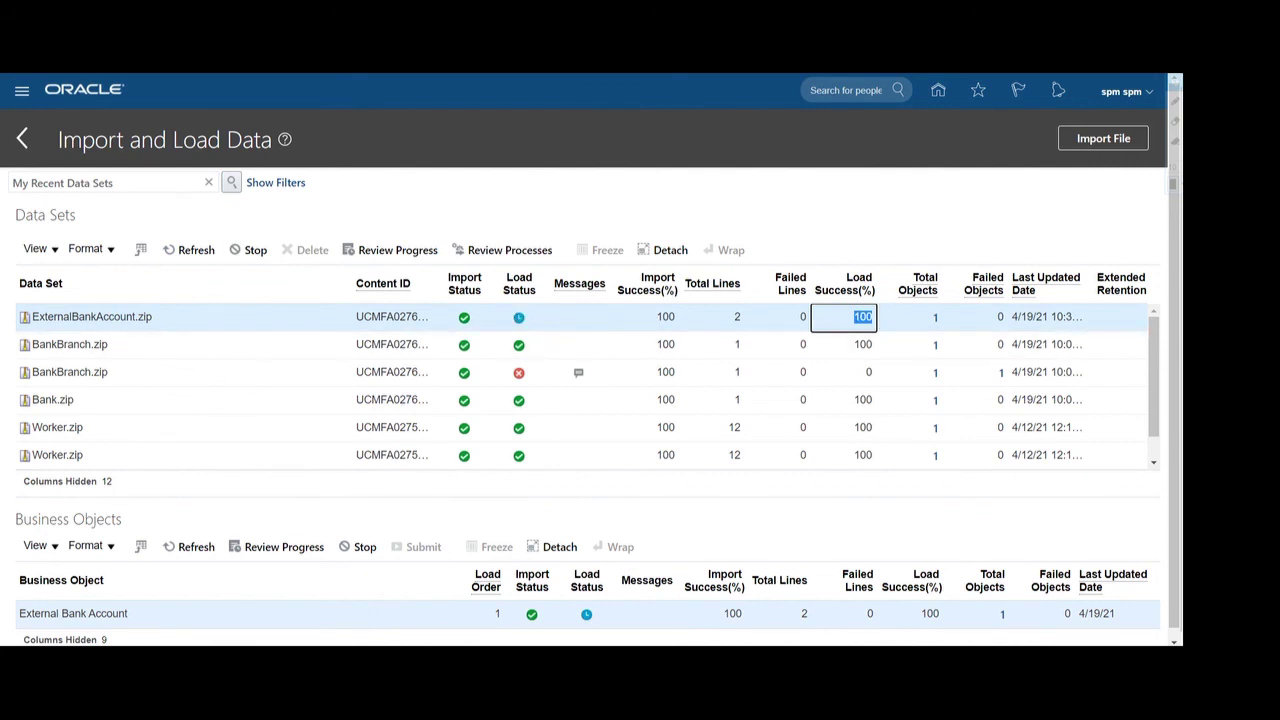
pyautogui.click(190, 250)
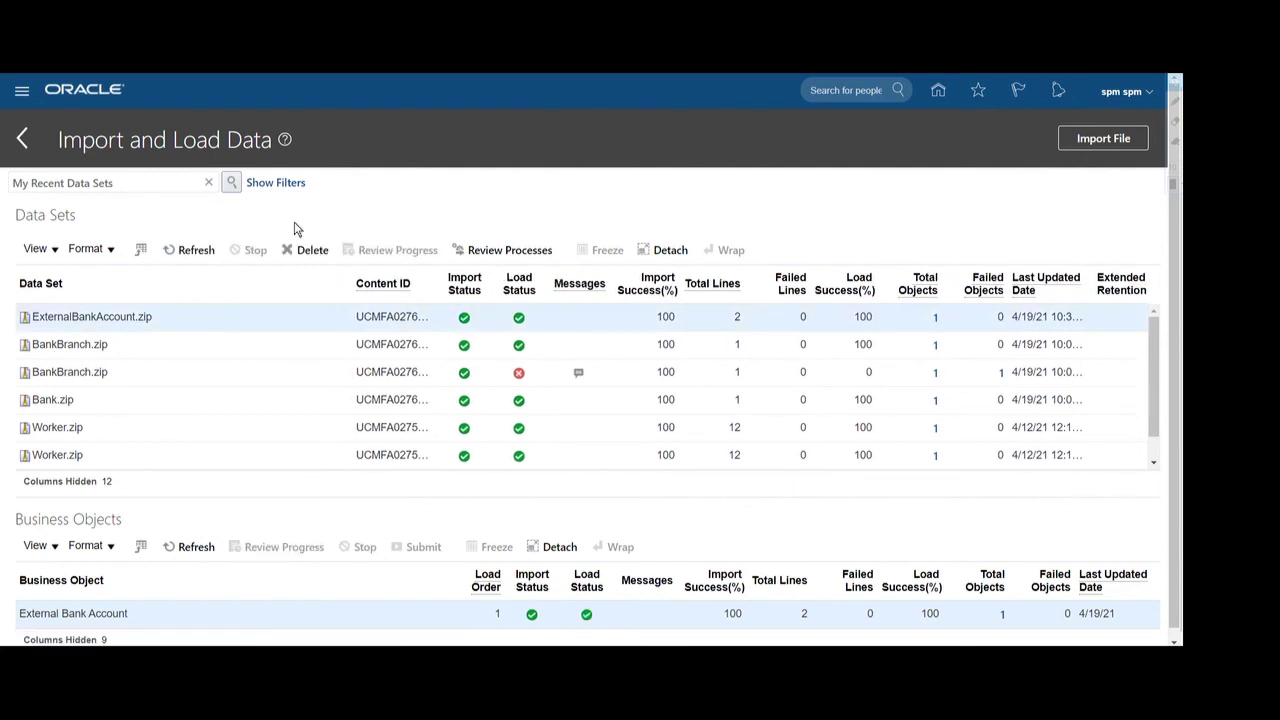
pyautogui.click(176, 250)
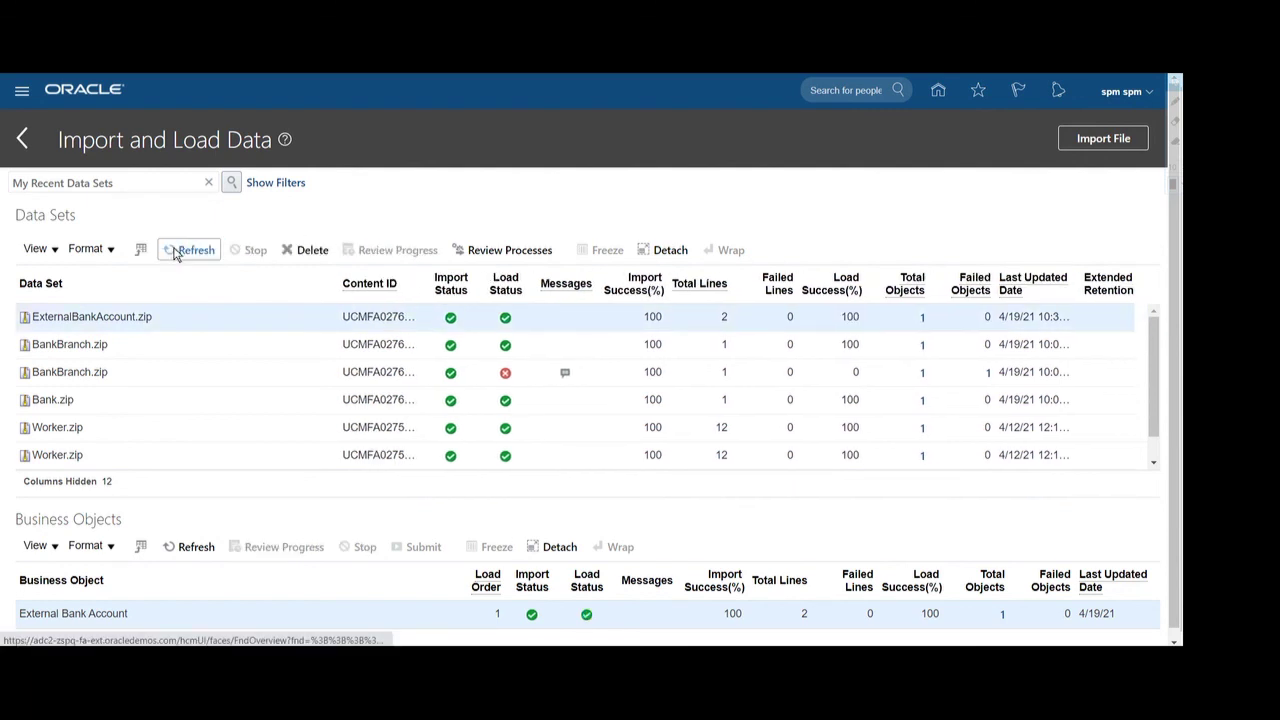
pyautogui.click(180, 251)
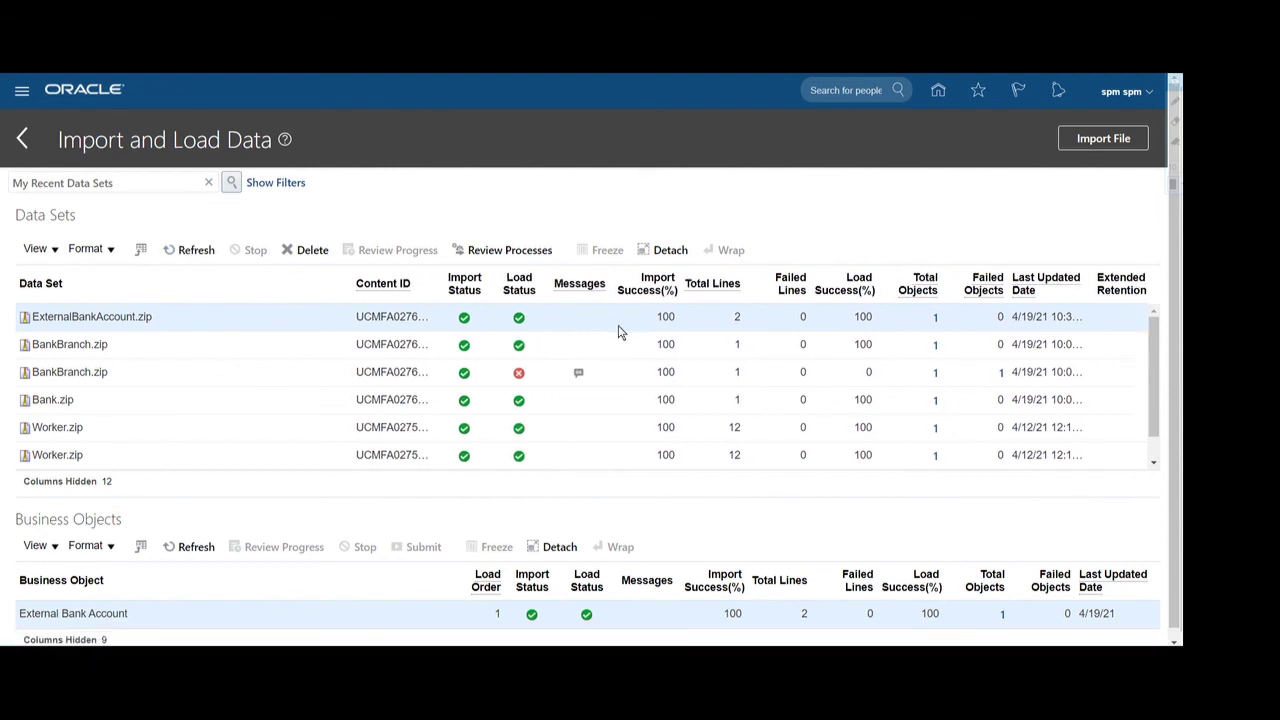
pyautogui.doubleClick(92, 316)
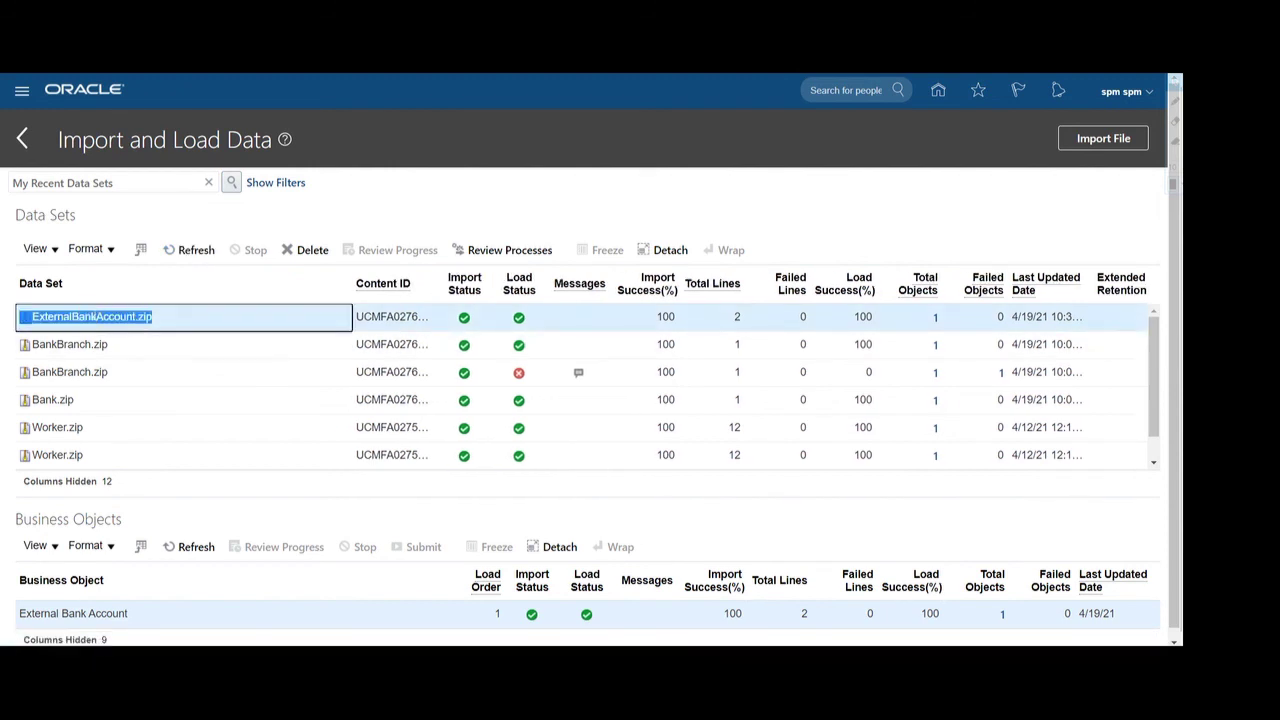